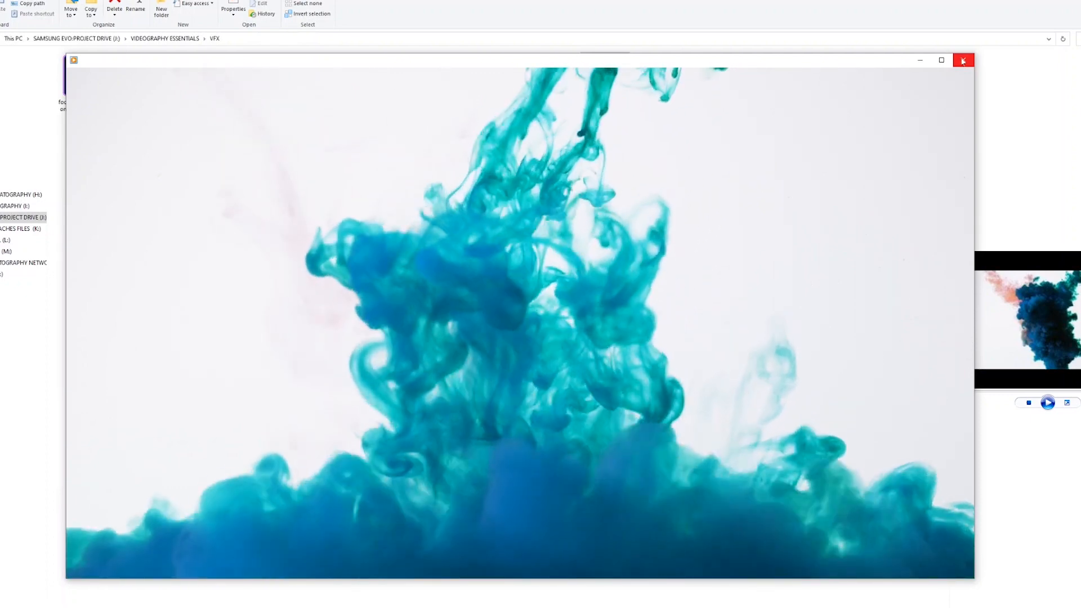
# Close the ink video preview, switch to OBS and move the webcam source flush with the canvas's left edge.
pyautogui.moveTo(521, 441)
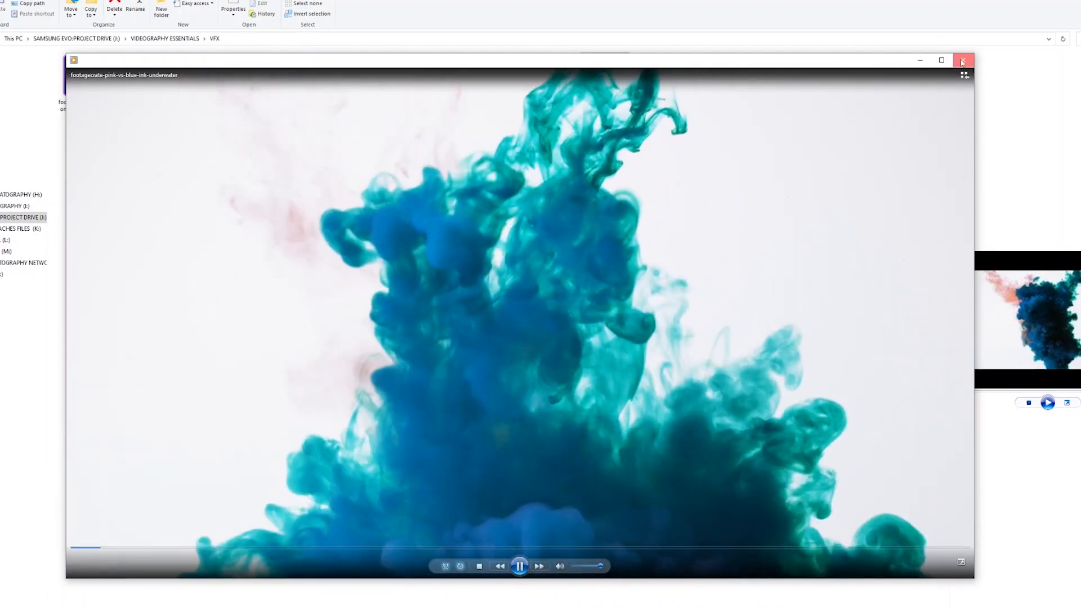
pyautogui.click(962, 60)
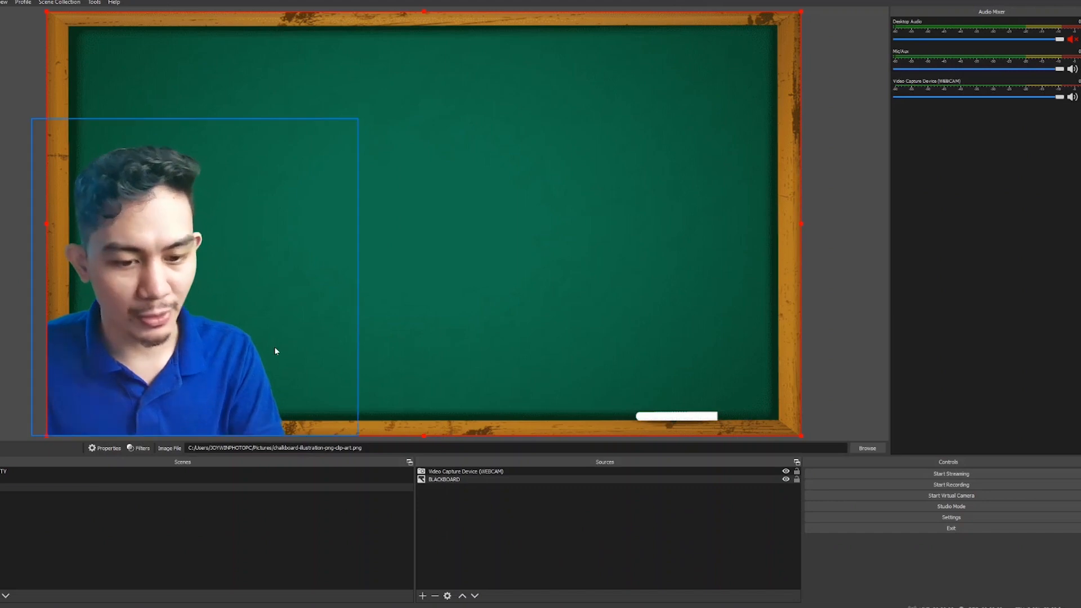
pyautogui.moveTo(180, 256)
pyautogui.mouseDown()
pyautogui.moveTo(313, 243)
pyautogui.moveTo(213, 265)
pyautogui.moveTo(179, 257)
pyautogui.mouseUp()
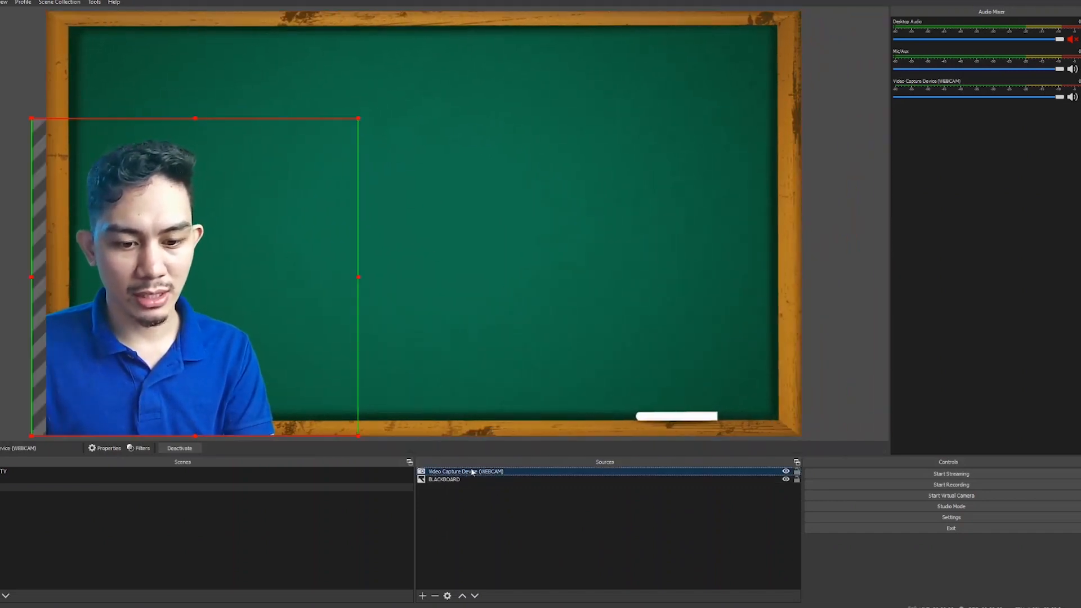
pyautogui.moveTo(152, 242)
pyautogui.mouseDown()
pyautogui.moveTo(202, 243)
pyautogui.moveTo(172, 244)
pyautogui.mouseUp()
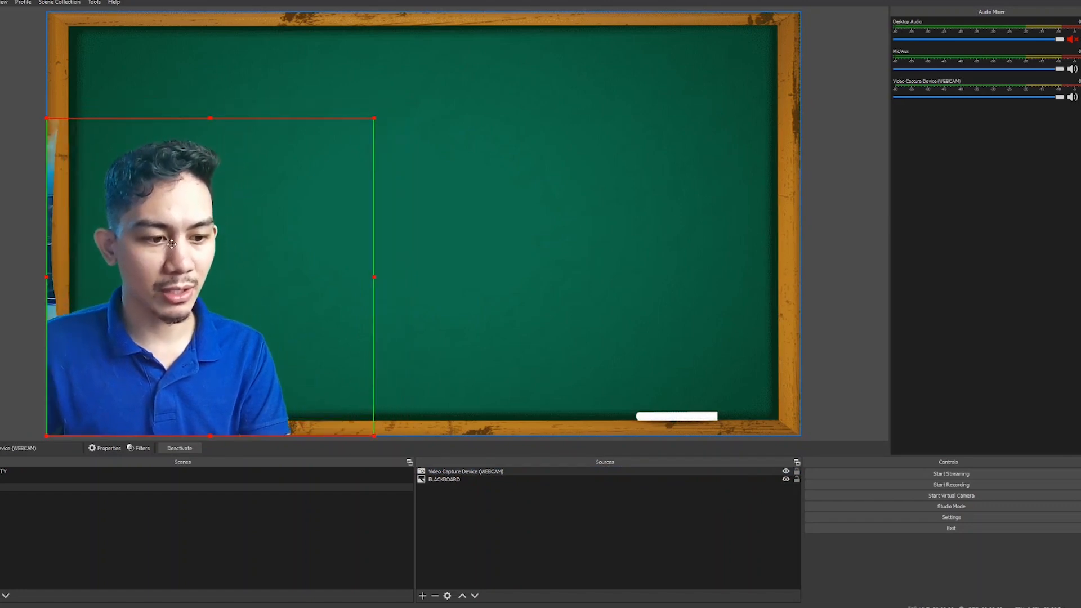
# Add a new Media Source to the scene under its default name.
pyautogui.click(422, 597)
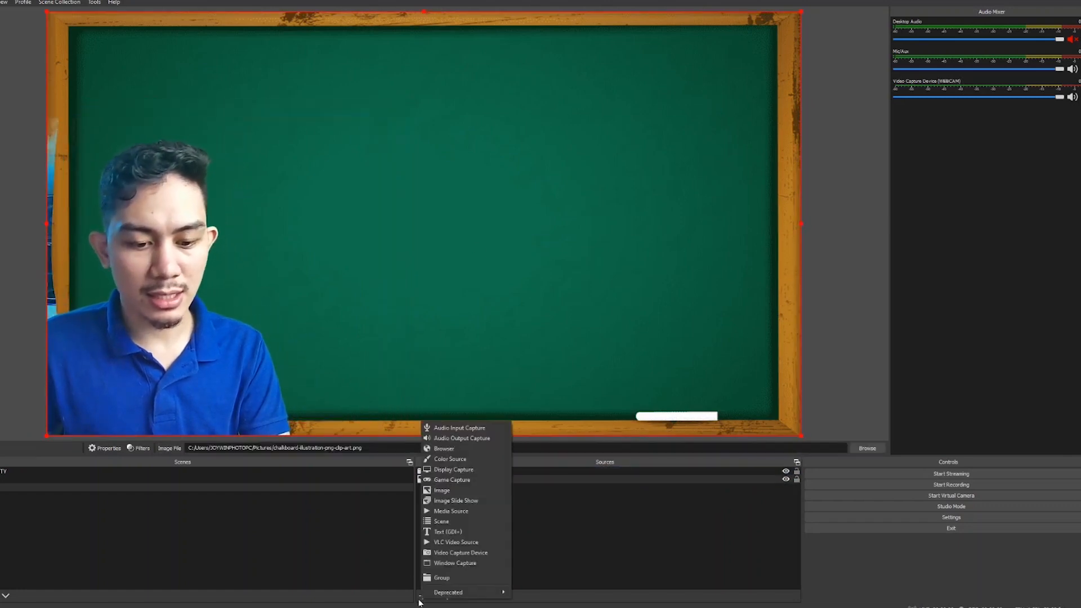
pyautogui.click(456, 511)
pyautogui.click(557, 371)
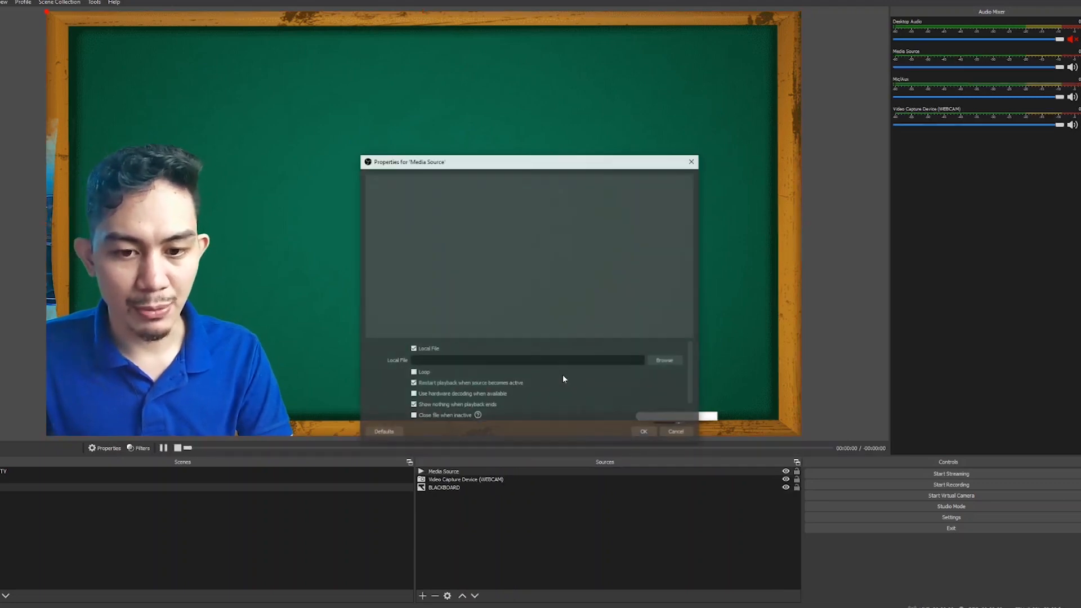
# Load footagecrate-pink-vs-blue-ink-underwater.mp4 from the VIDEOGRAPHY ESSENTIALS VFX folder as the source's local file and enable Loop.
pyautogui.click(666, 361)
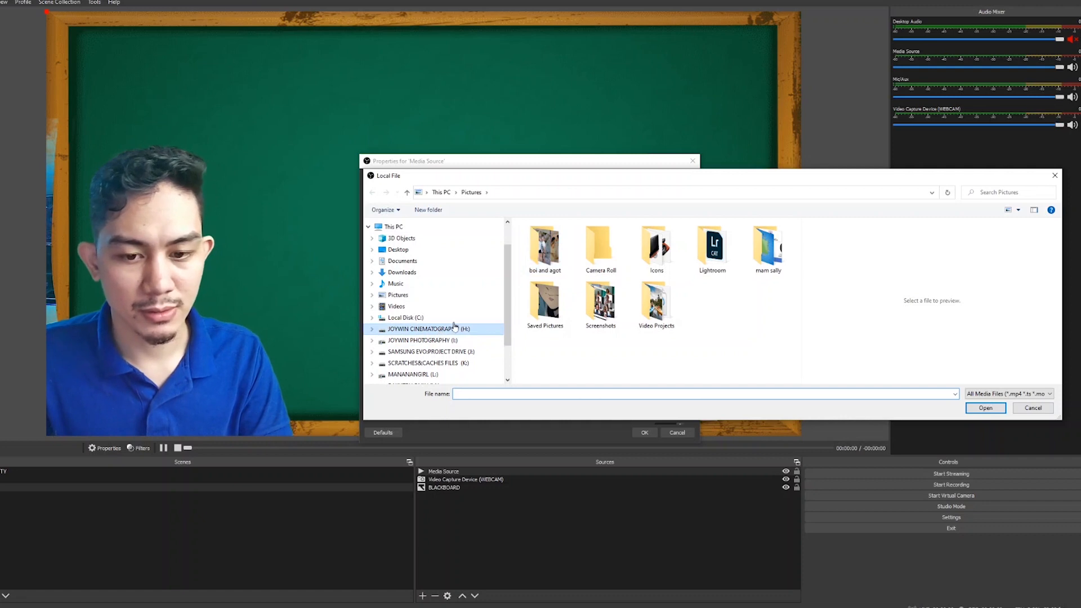
pyautogui.click(454, 327)
pyautogui.scroll(-1, 577, 323)
pyautogui.click(750, 327)
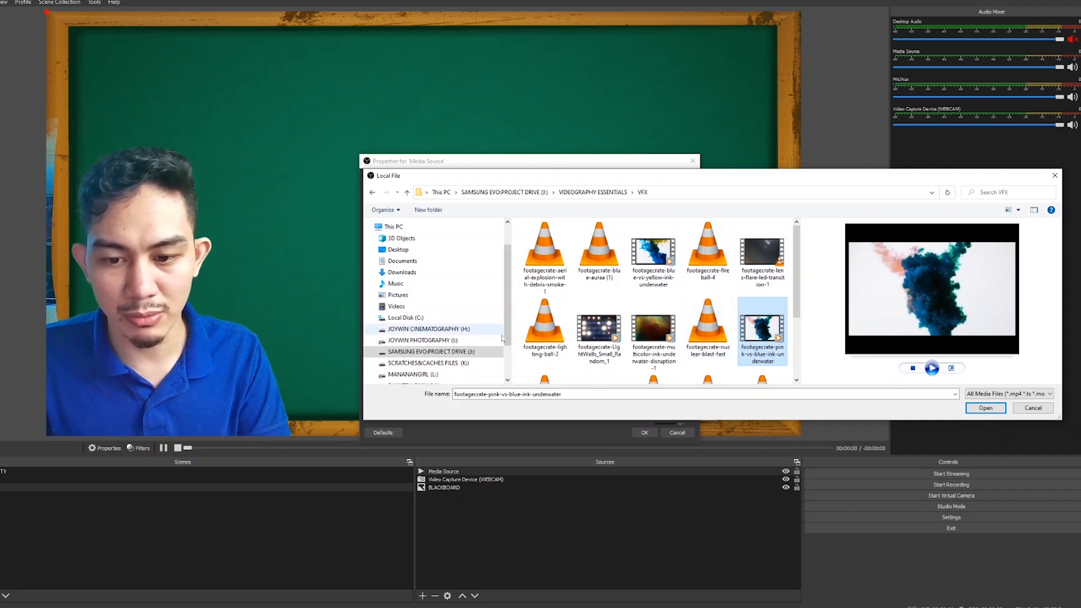
pyautogui.scroll(-1, 605, 332)
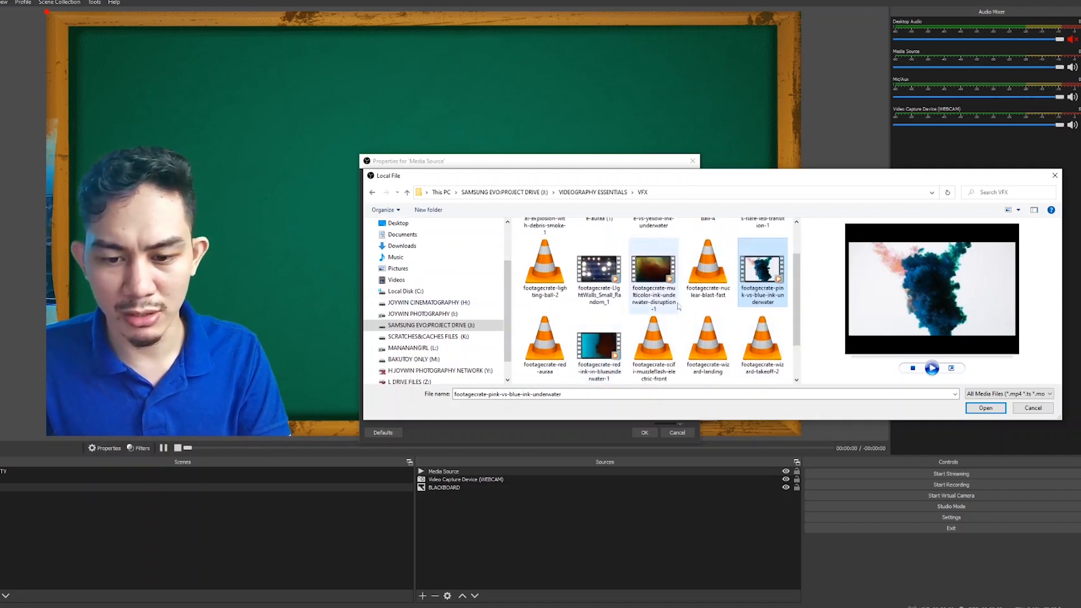
pyautogui.scroll(-1, 679, 307)
pyautogui.scroll(1, 705, 277)
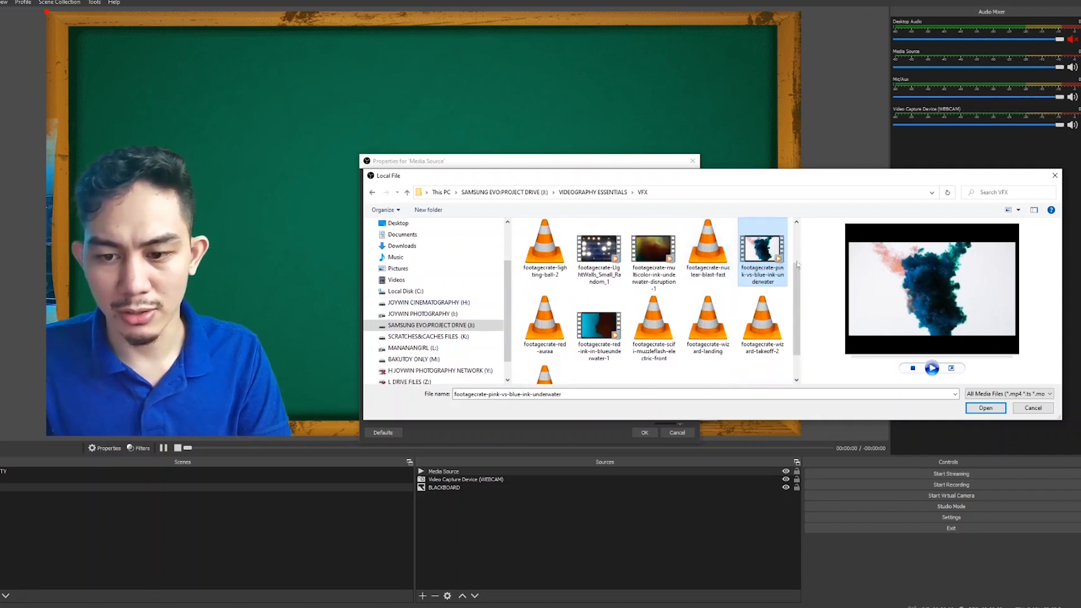
pyautogui.click(986, 407)
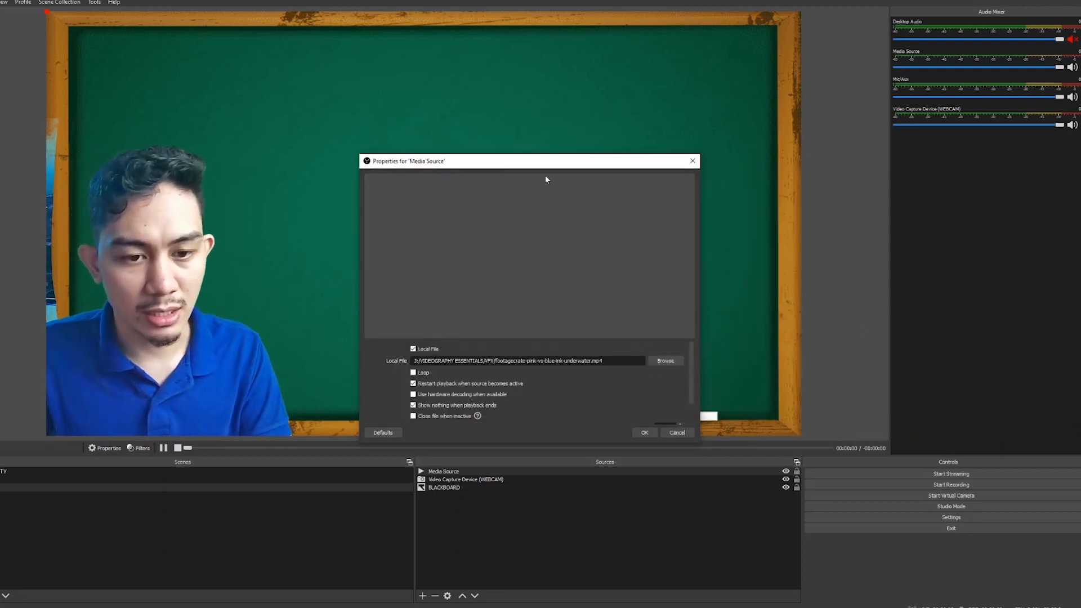
pyautogui.moveTo(559, 163); pyautogui.dragTo(540, 112)
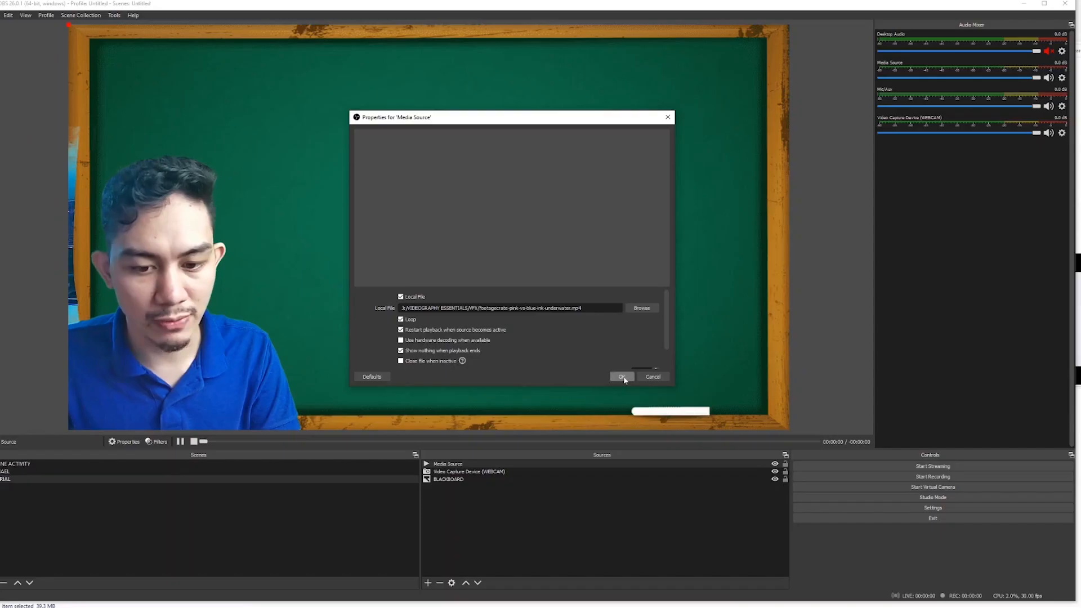
pyautogui.click(622, 376)
# Enlarge the ink clip and place it over the middle of the blackboard, partly covering the webcam image.
pyautogui.moveTo(455, 181); pyautogui.dragTo(485, 198)
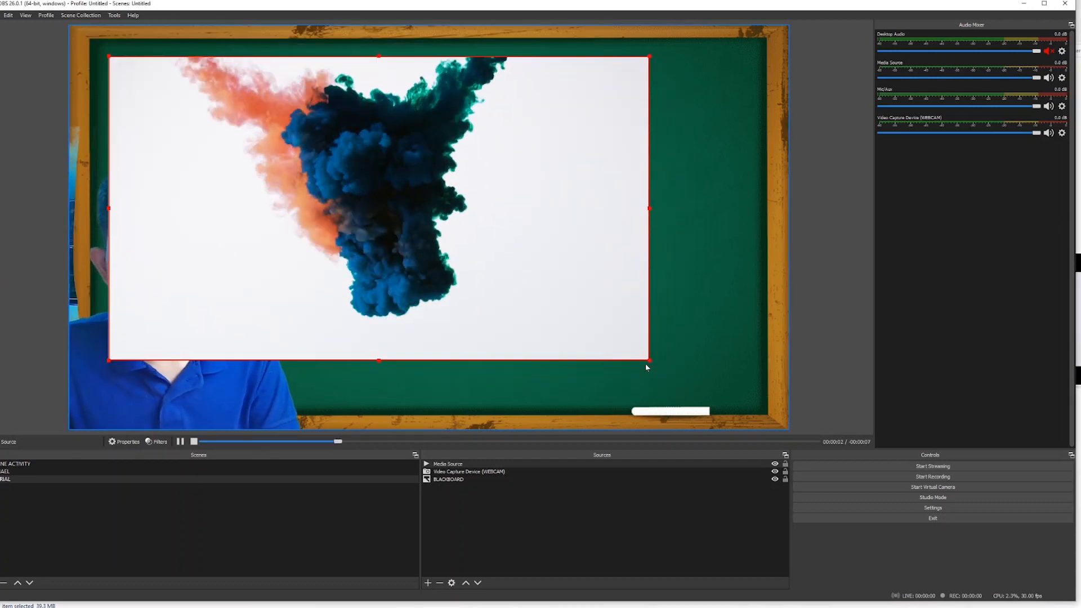
pyautogui.moveTo(648, 360); pyautogui.dragTo(700, 388)
pyautogui.moveTo(438, 233); pyautogui.dragTo(479, 234)
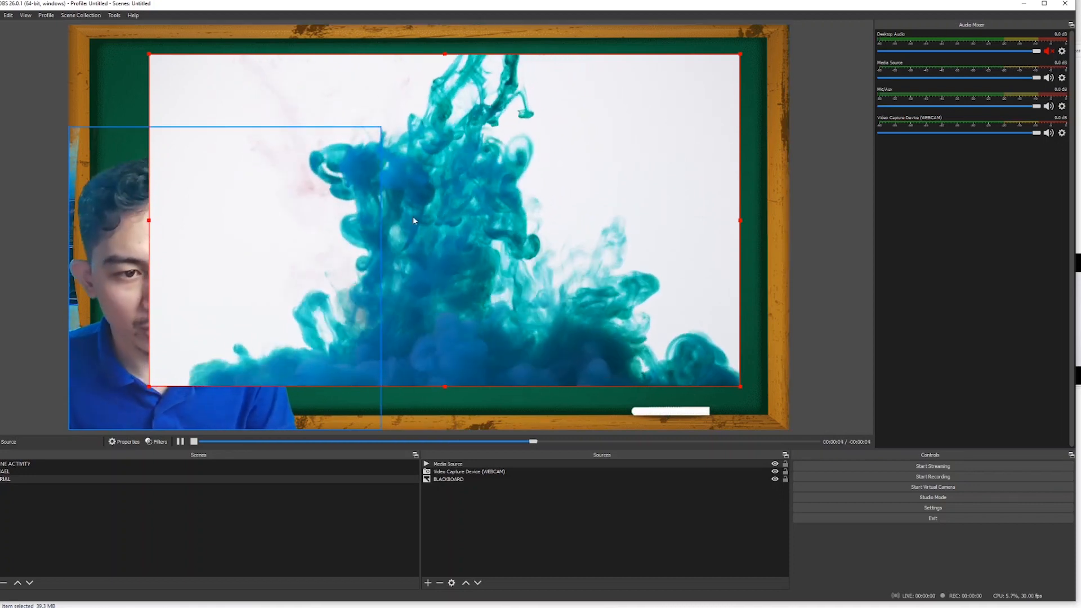
pyautogui.moveTo(461, 271)
pyautogui.mouseDown()
pyautogui.moveTo(476, 253)
pyautogui.moveTo(458, 269)
pyautogui.mouseUp()
pyautogui.moveTo(528, 167); pyautogui.dragTo(531, 177)
# Pause the ink clip and scrub along its timeline to check the playback controls.
pyautogui.click(455, 465)
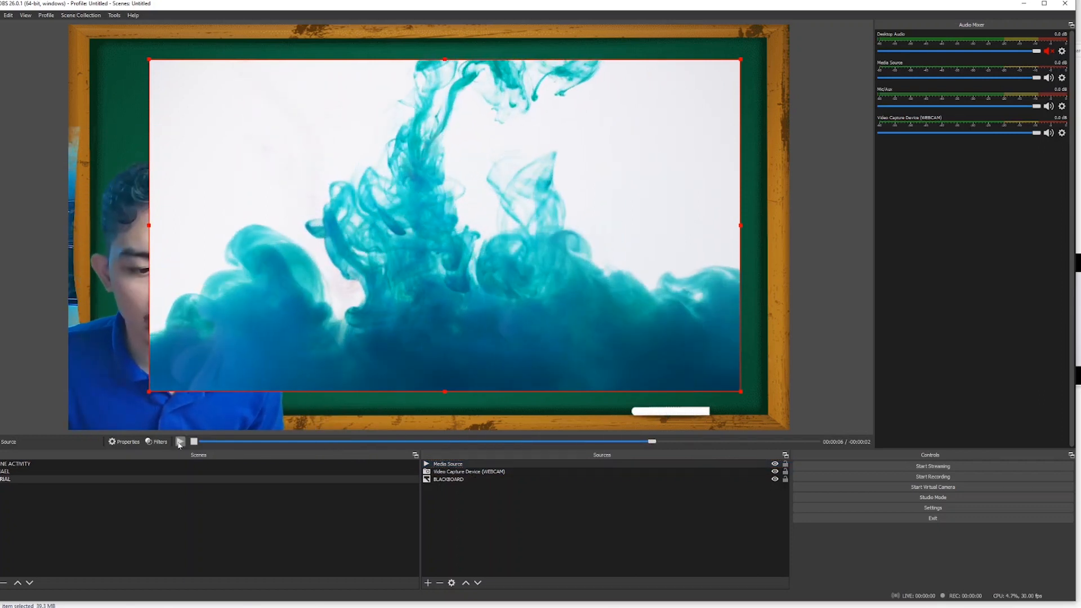
pyautogui.click(291, 442)
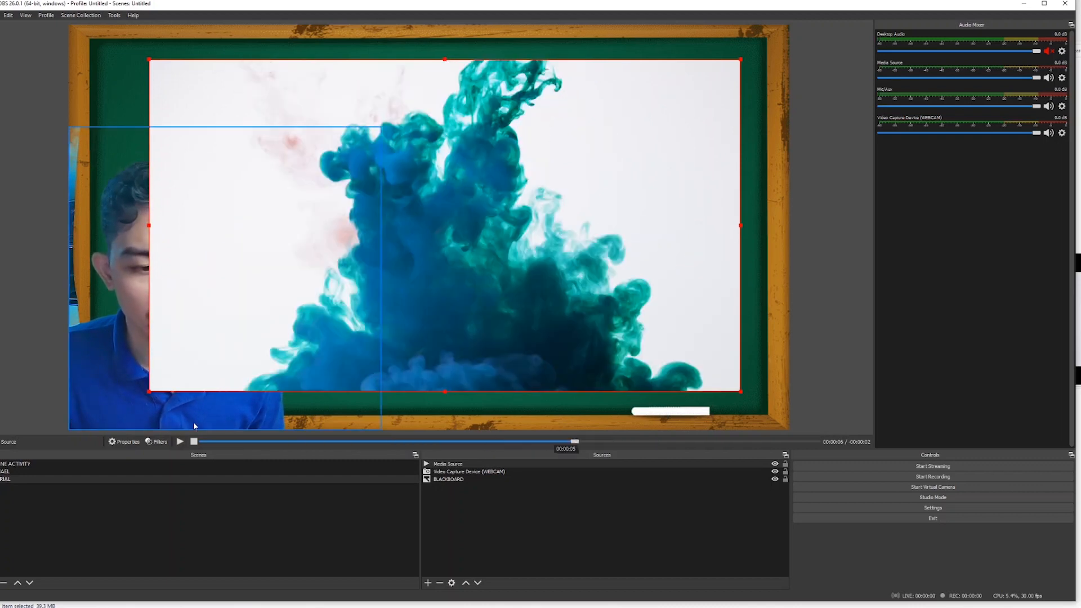
# Turn off Loop in the Media Source's properties.
pyautogui.doubleClick(448, 464)
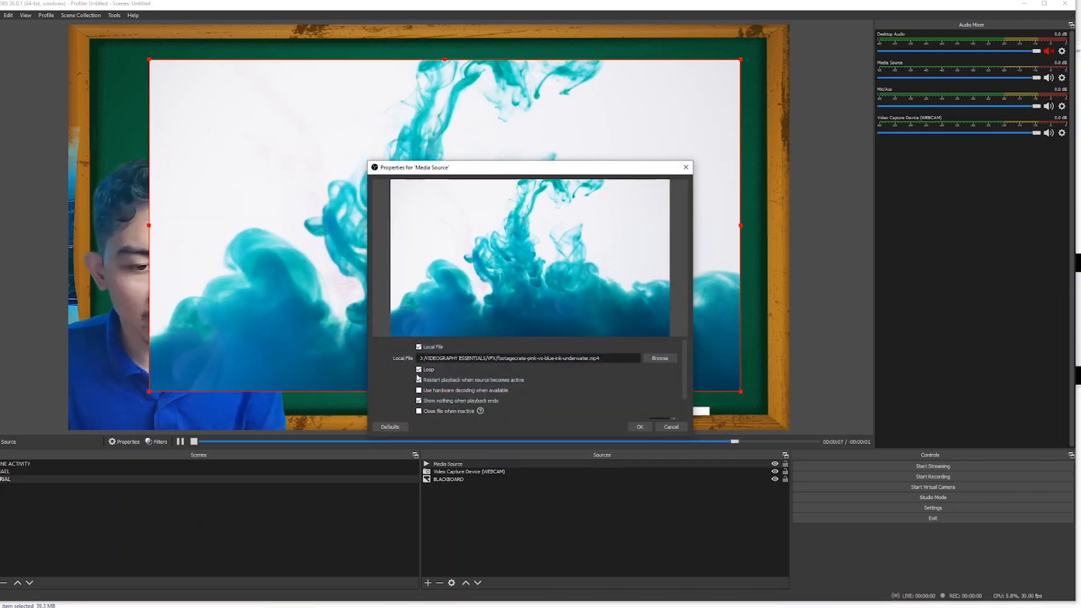
pyautogui.click(684, 168)
pyautogui.doubleClick(452, 465)
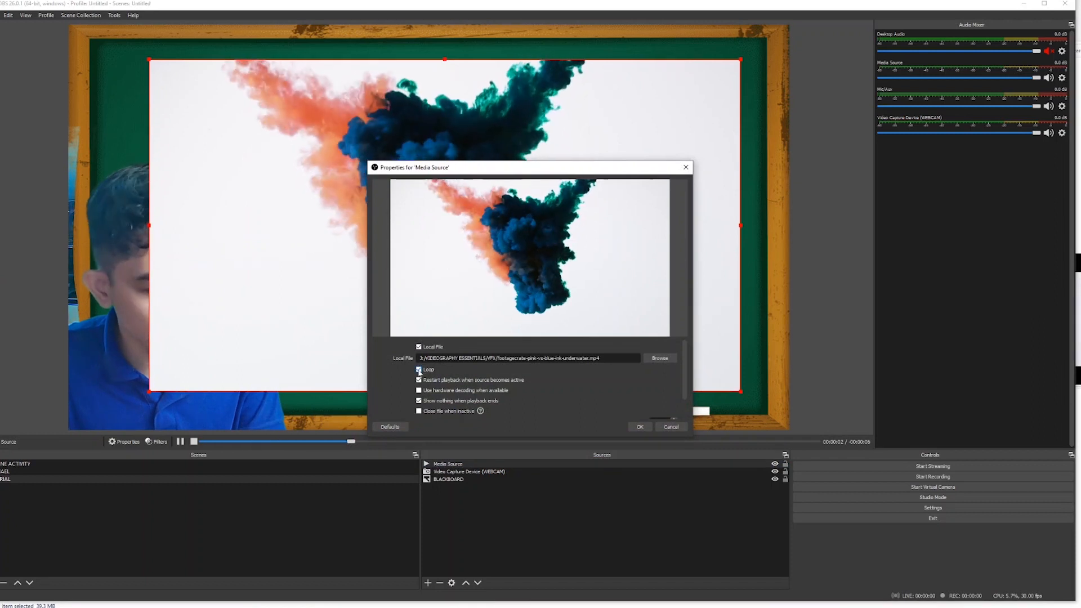
pyautogui.click(638, 426)
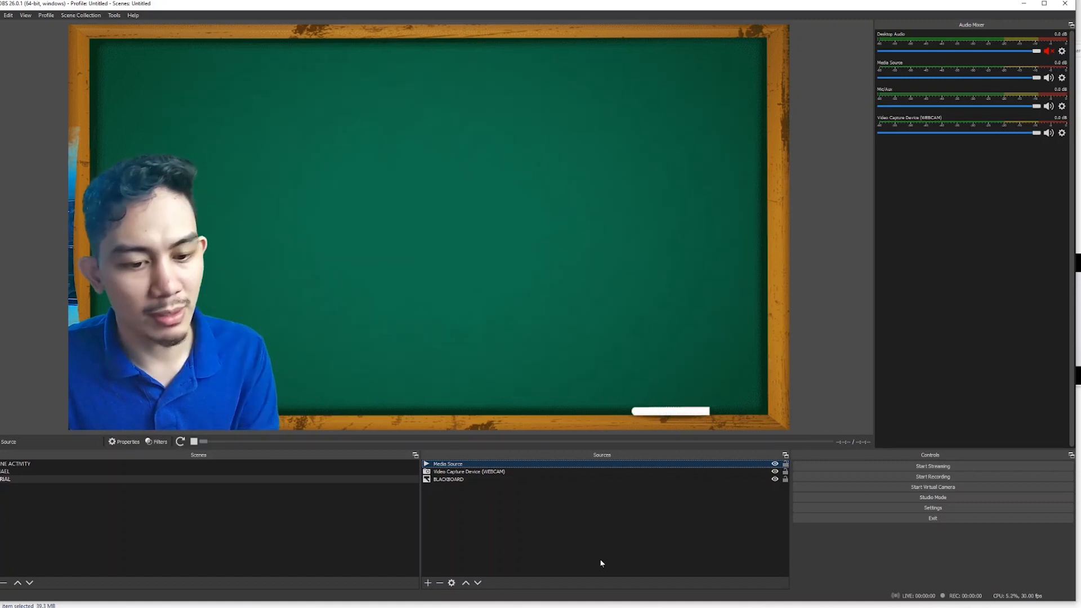
# Turn Loop back on for the Media Source.
pyautogui.doubleClick(456, 467)
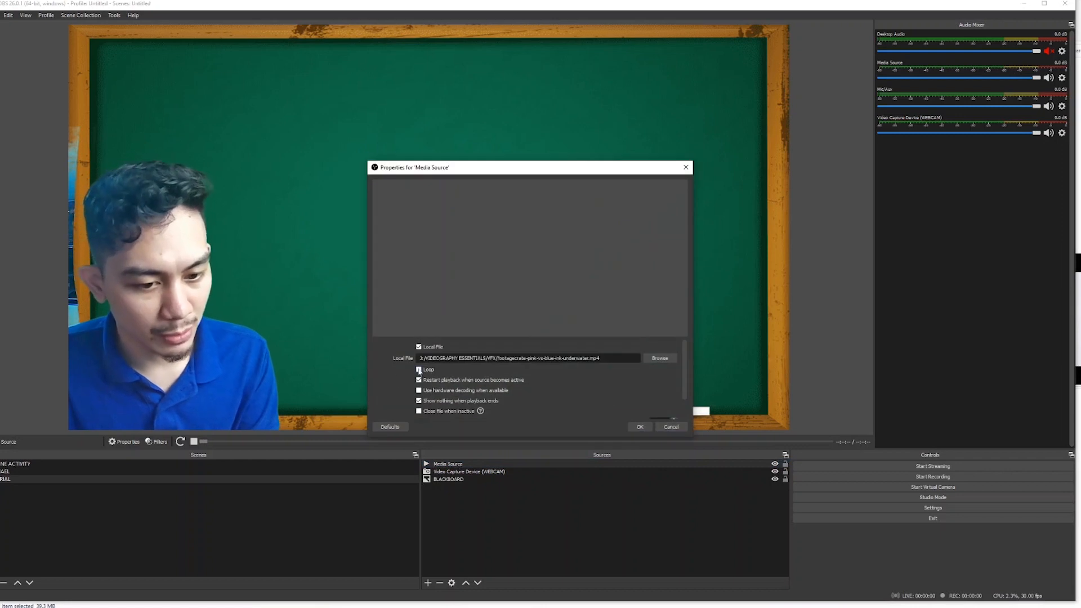
pyautogui.click(640, 428)
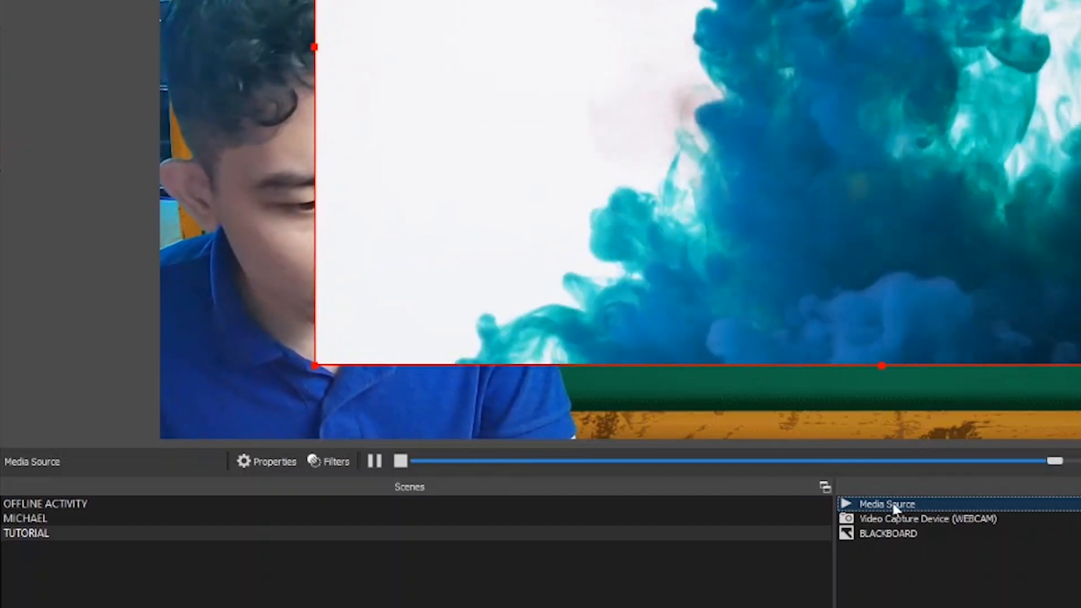
# Add a Color Key effect filter to the Media Source, keeping the default filter name.
pyautogui.rightClick(892, 502)
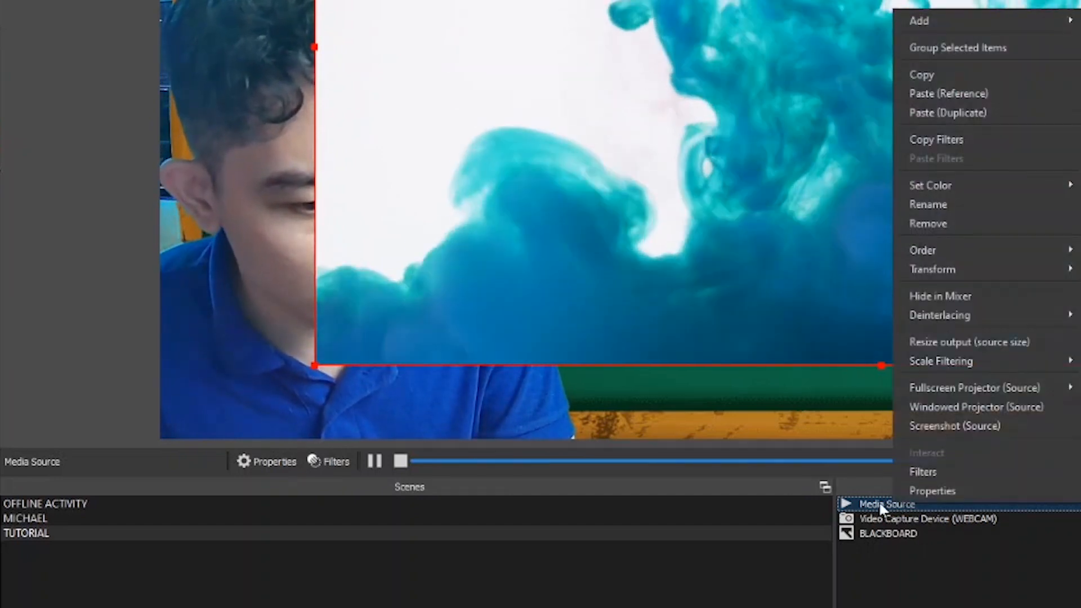
pyautogui.click(882, 507)
pyautogui.rightClick(882, 507)
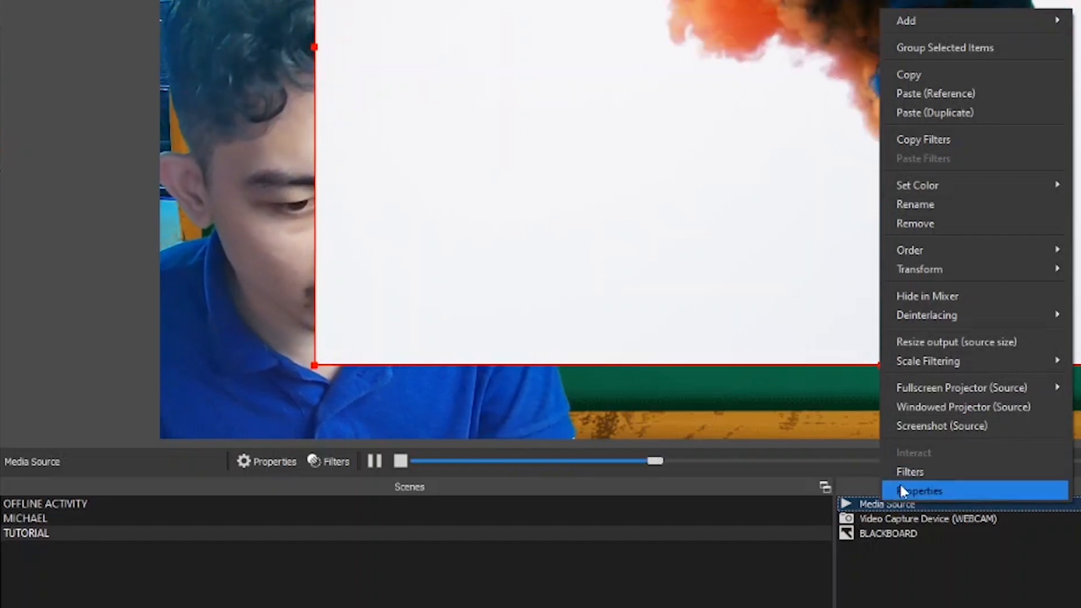
pyautogui.click(326, 459)
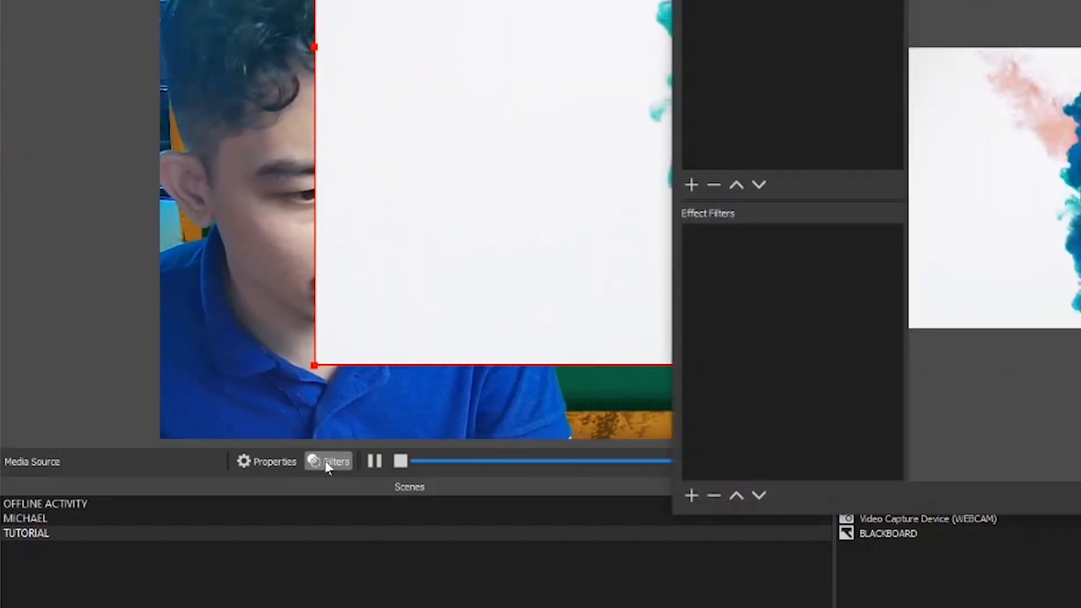
pyautogui.moveTo(803, 0); pyautogui.dragTo(816, 0)
pyautogui.click(700, 394)
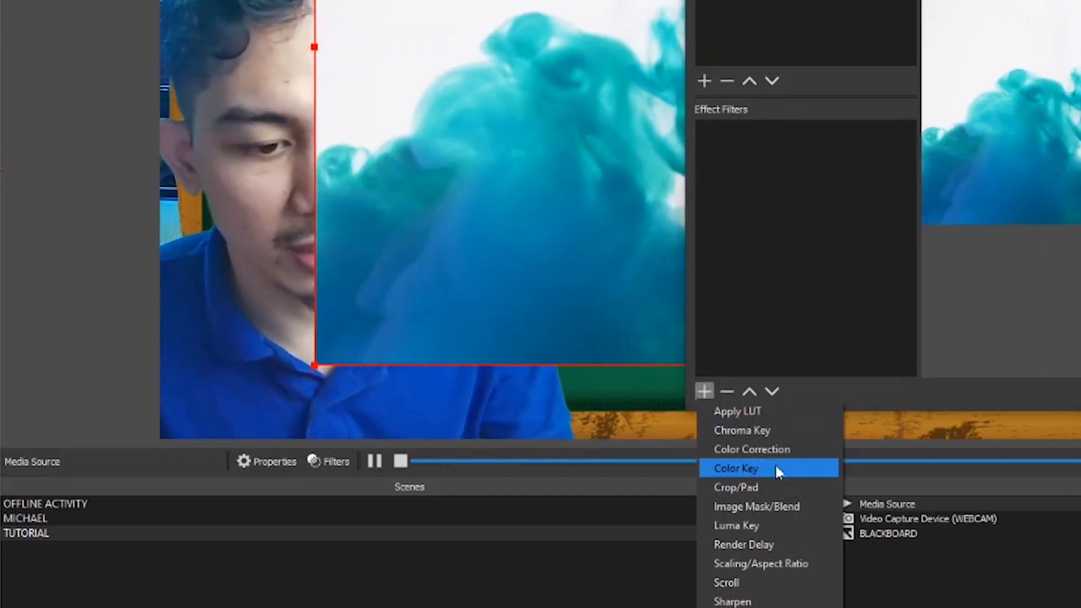
pyautogui.click(730, 467)
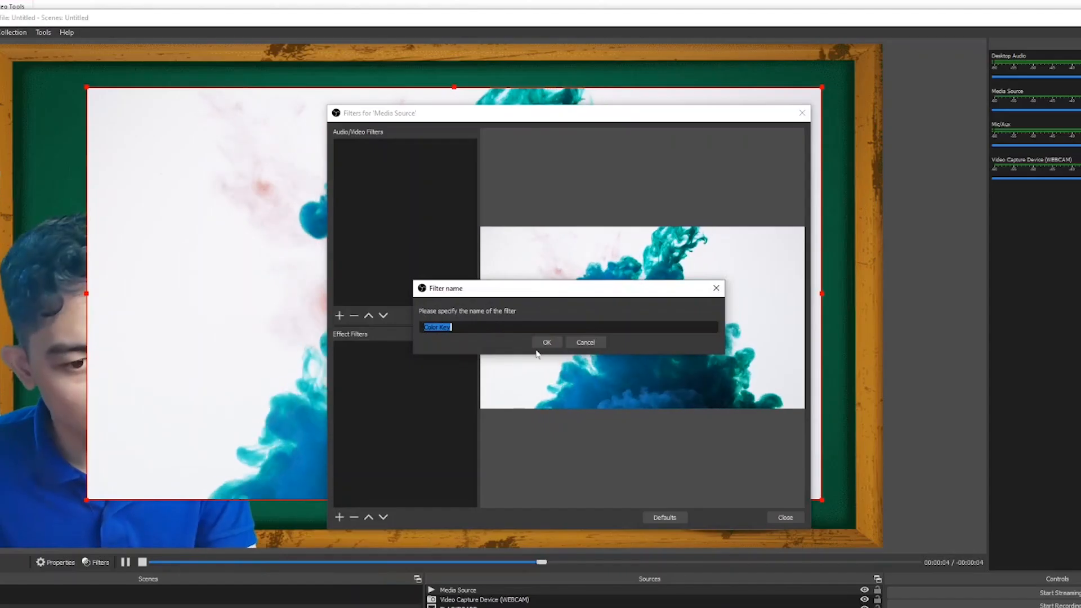
pyautogui.click(1026, 129)
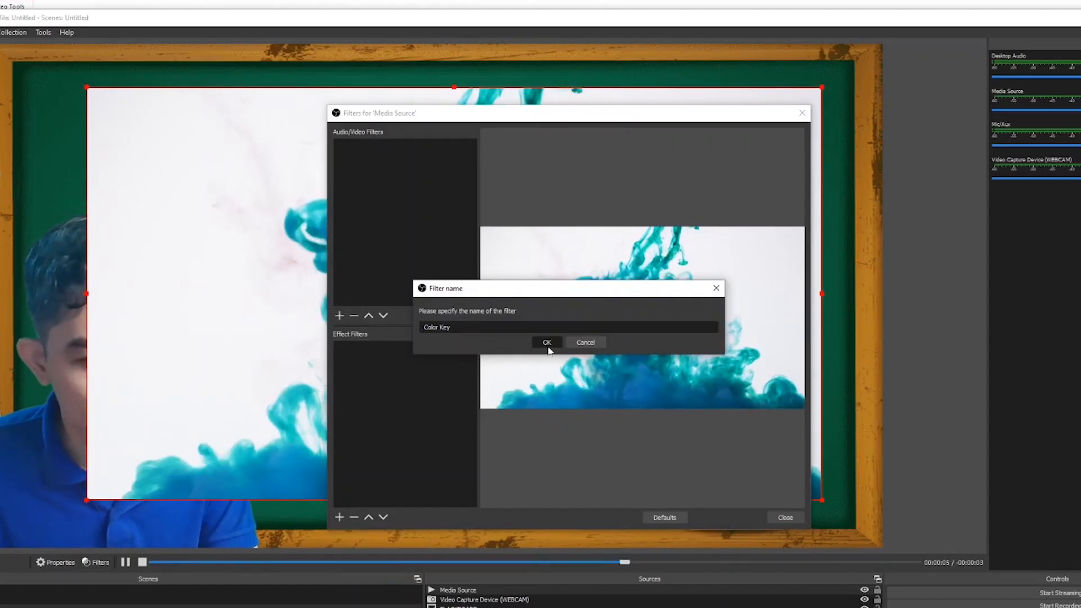
pyautogui.click(547, 344)
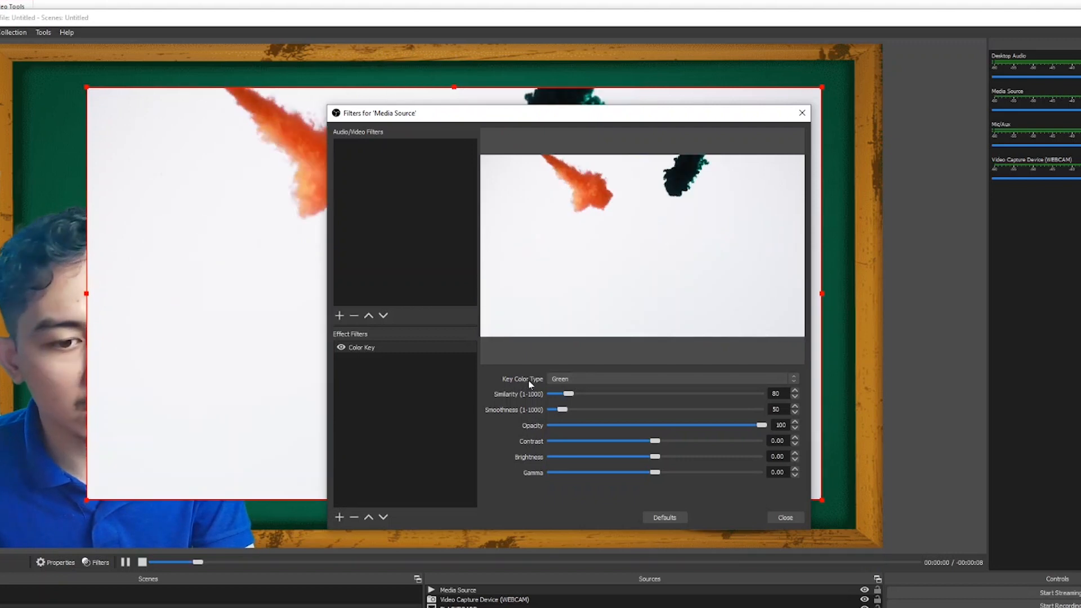
# Set the Color Key filter's key color type to Custom Color and choose white (#ffffff).
pyautogui.click(579, 378)
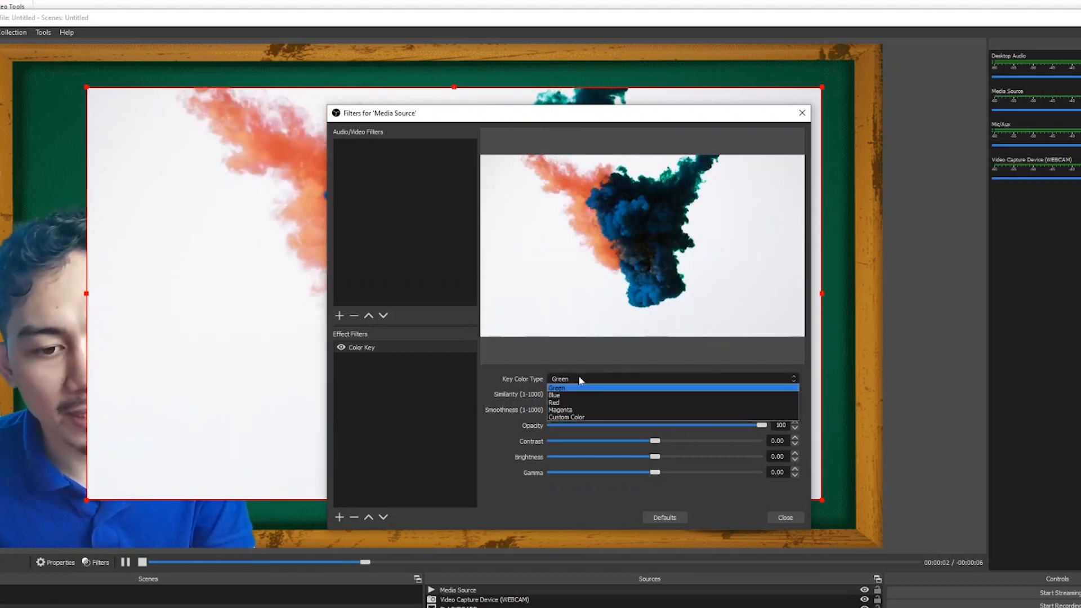
pyautogui.click(589, 417)
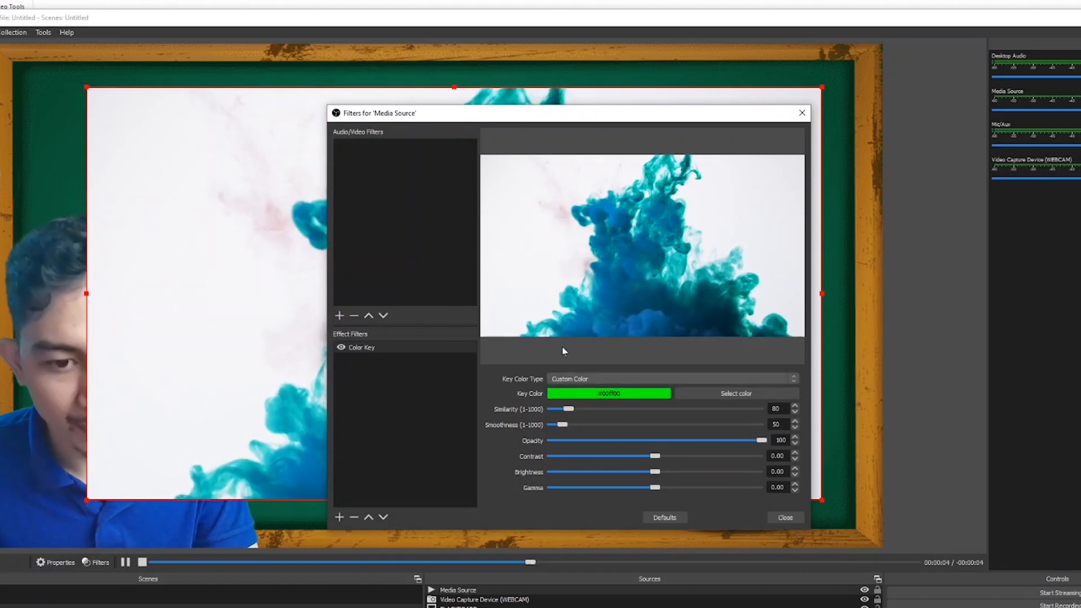
pyautogui.click(742, 394)
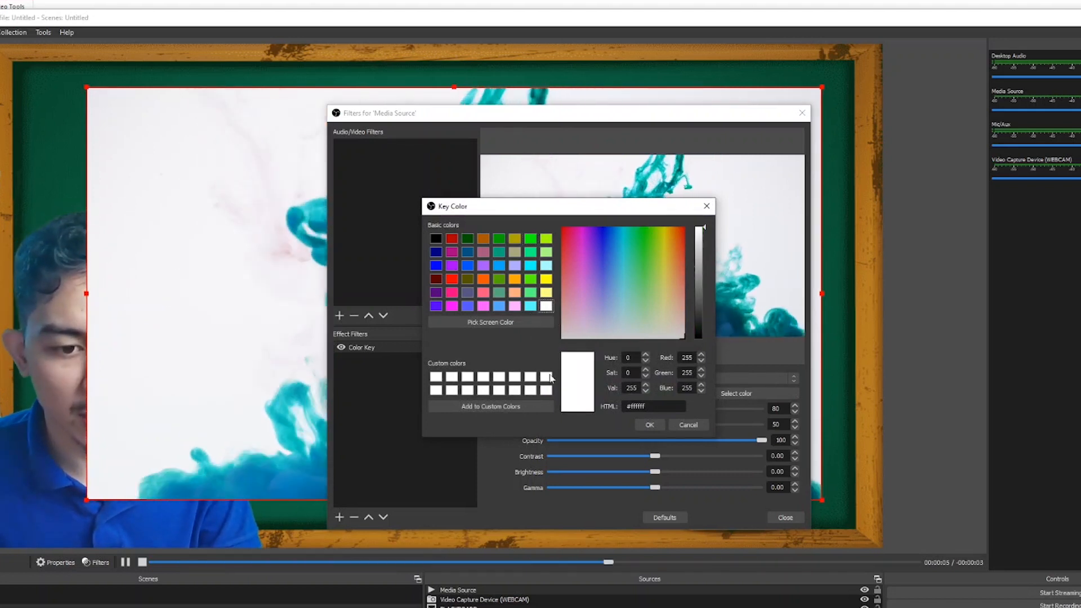
pyautogui.click(651, 425)
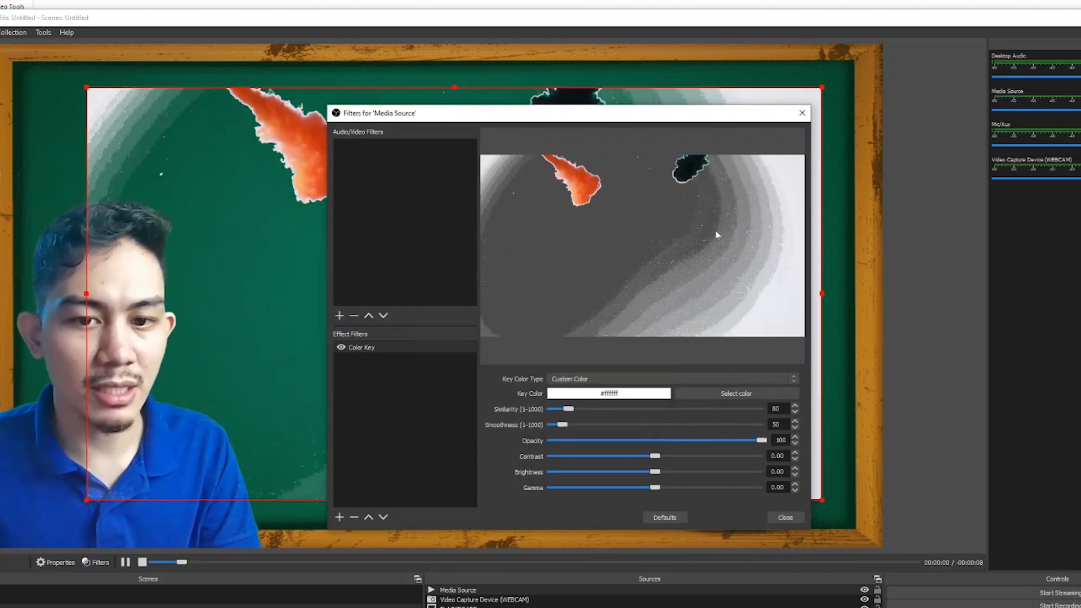
# Set the key's similarity to 567 and smoothness to 145, and close the filter settings.
pyautogui.moveTo(718, 124); pyautogui.dragTo(720, 142)
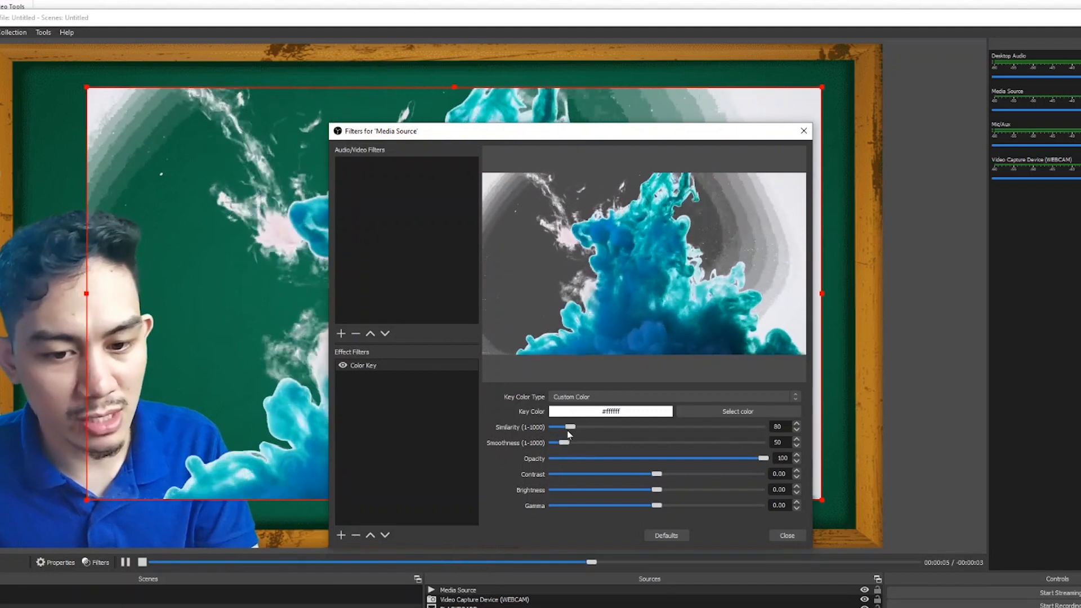
pyautogui.moveTo(570, 429); pyautogui.dragTo(571, 429)
pyautogui.moveTo(579, 429); pyautogui.dragTo(598, 429)
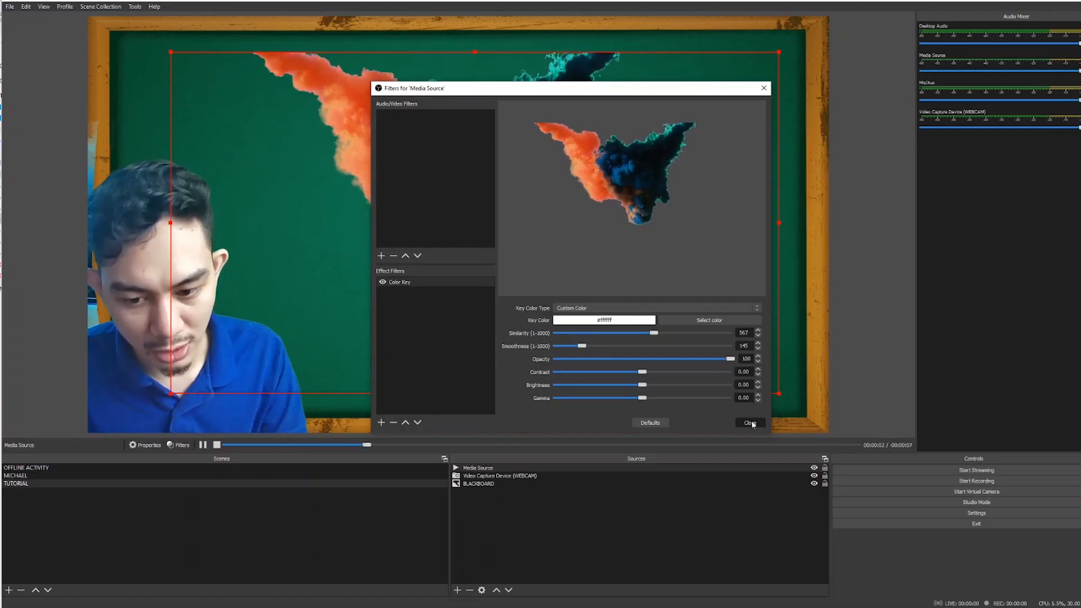
pyautogui.click(787, 535)
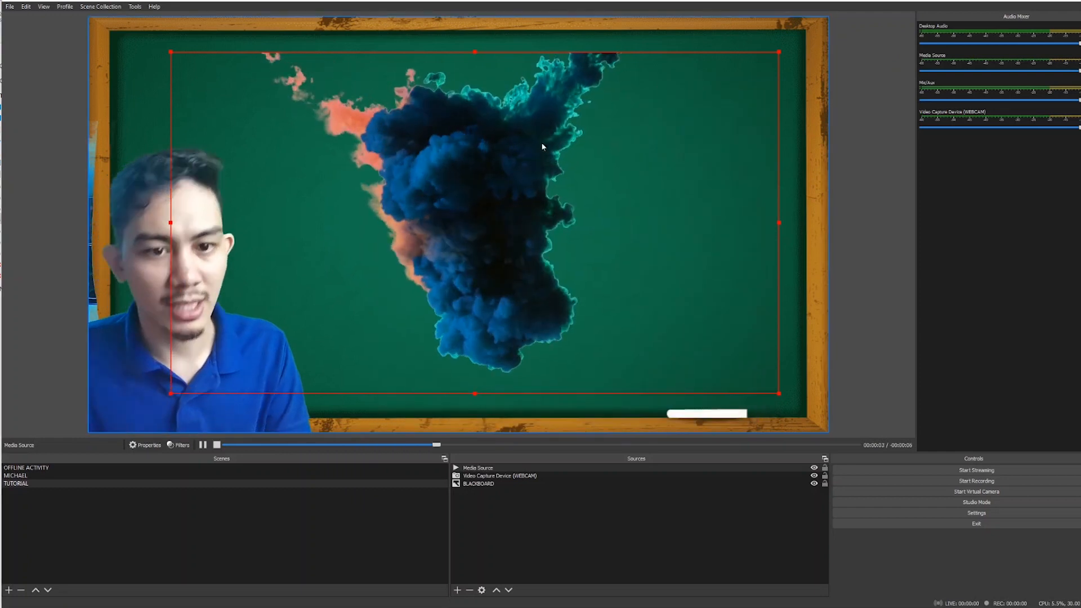
# Place the Media Source behind the webcam source in the stacking order, and enlarge and reposition it to fill the blackboard.
pyautogui.moveTo(598, 274); pyautogui.dragTo(535, 162)
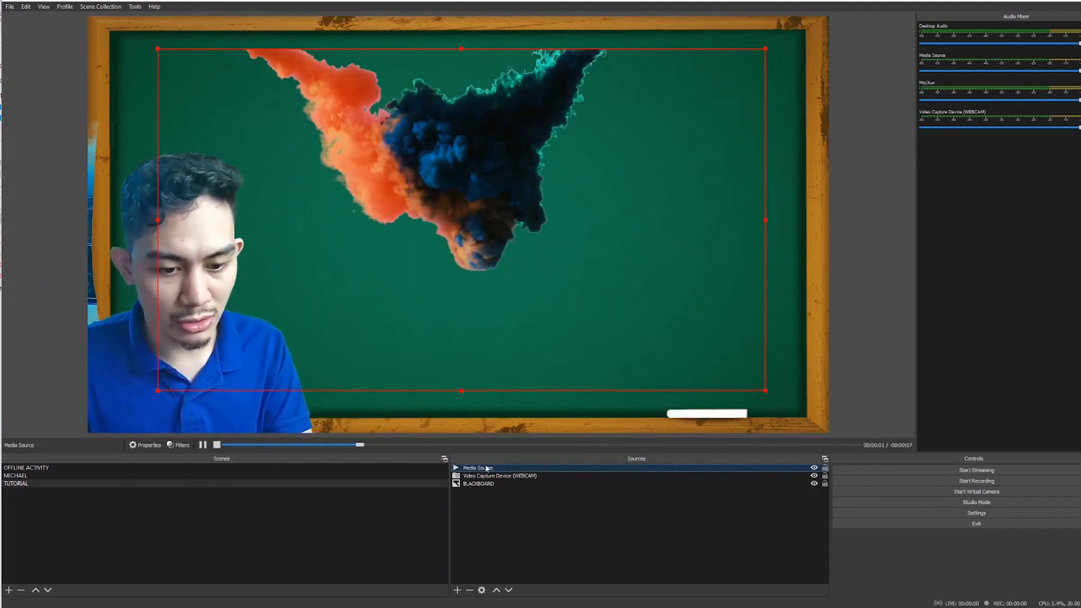
pyautogui.click(509, 591)
pyautogui.moveTo(446, 279); pyautogui.dragTo(374, 272)
pyautogui.moveTo(683, 46); pyautogui.dragTo(743, 12)
pyautogui.moveTo(560, 125); pyautogui.dragTo(615, 156)
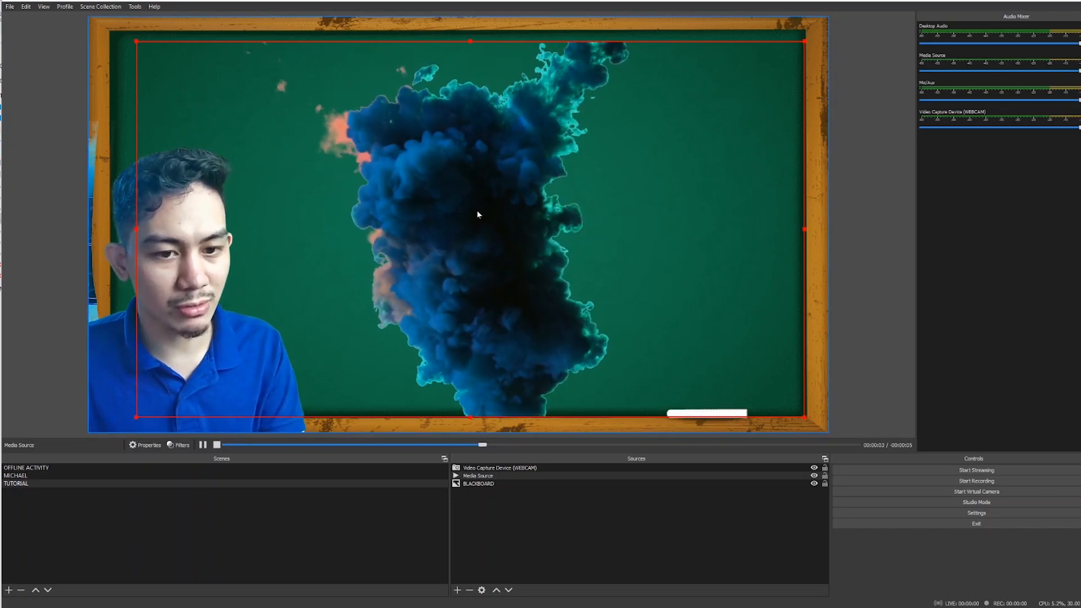
# Group the Video Capture Device (WEBCAM) and Media Source together, keeping the default group name.
pyautogui.click(492, 468)
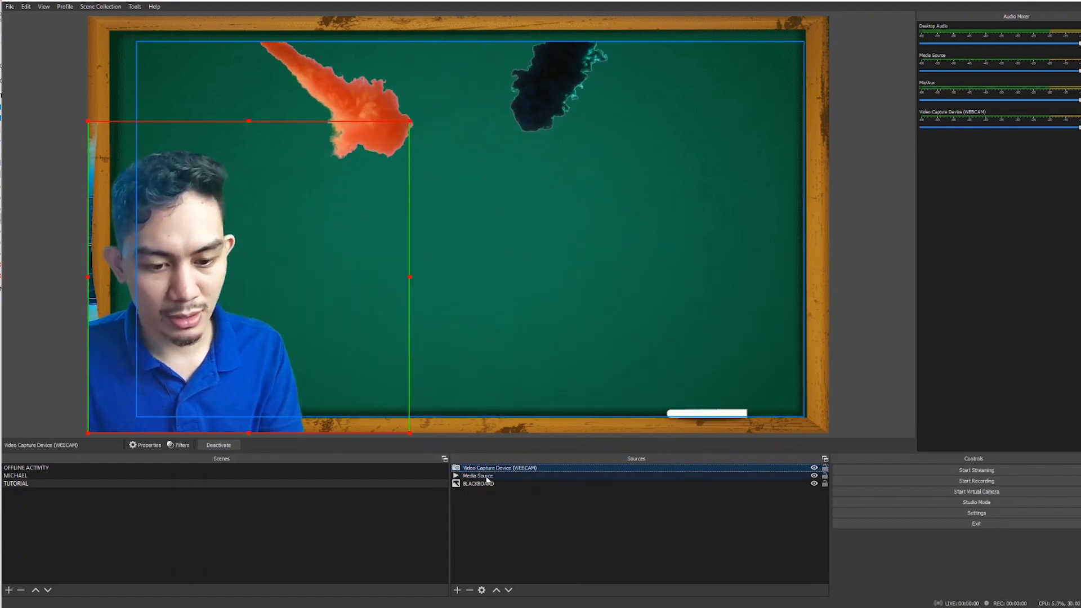
pyautogui.click(499, 468)
pyautogui.keyDown('ctrl'); pyautogui.click(501, 476); pyautogui.keyUp('ctrl')
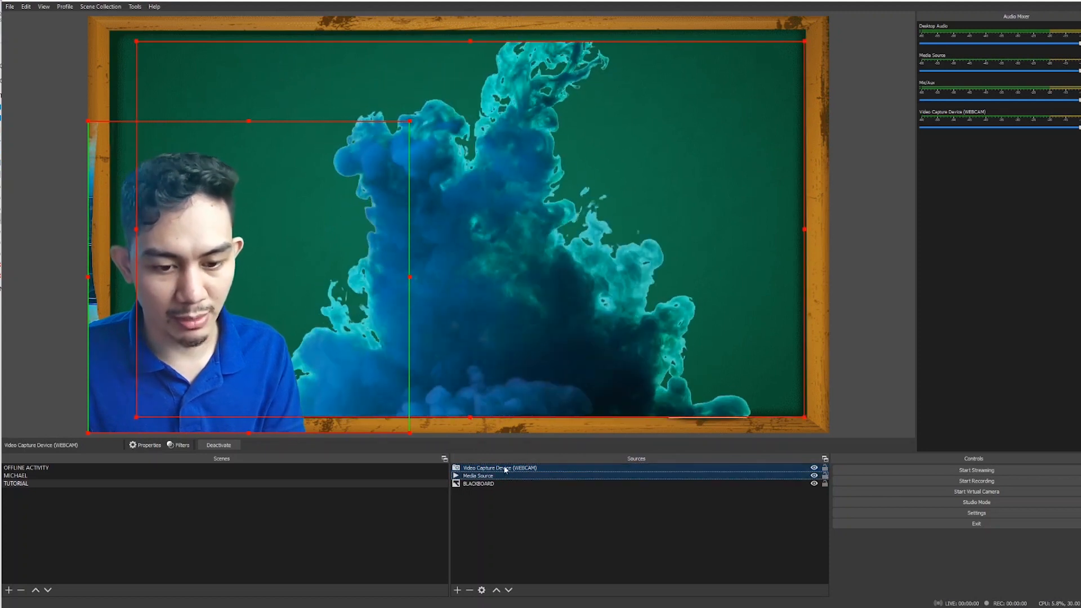
pyautogui.rightClick(505, 468)
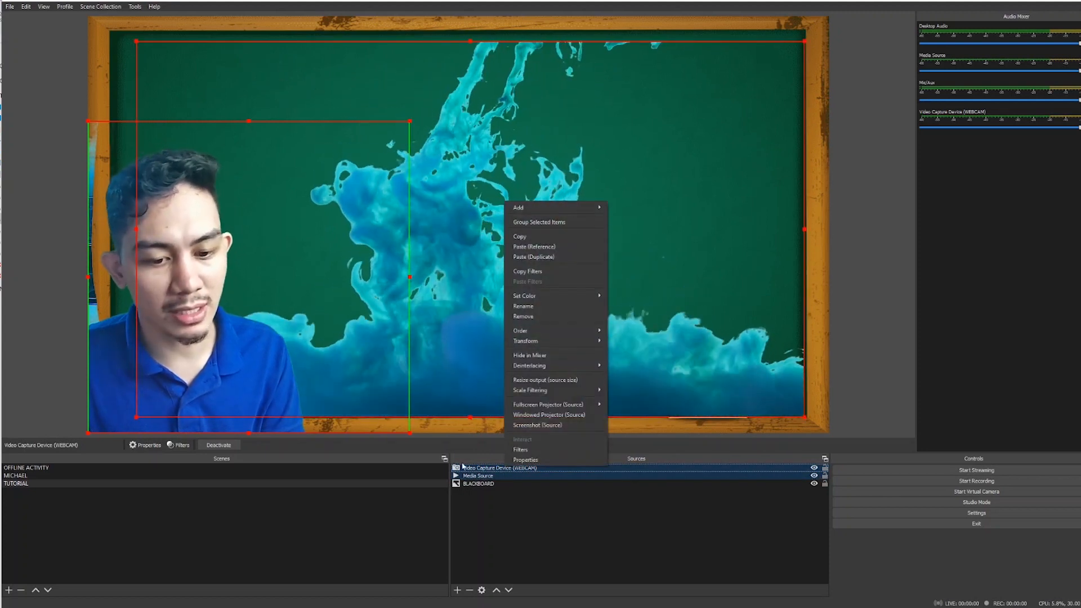
pyautogui.click(531, 222)
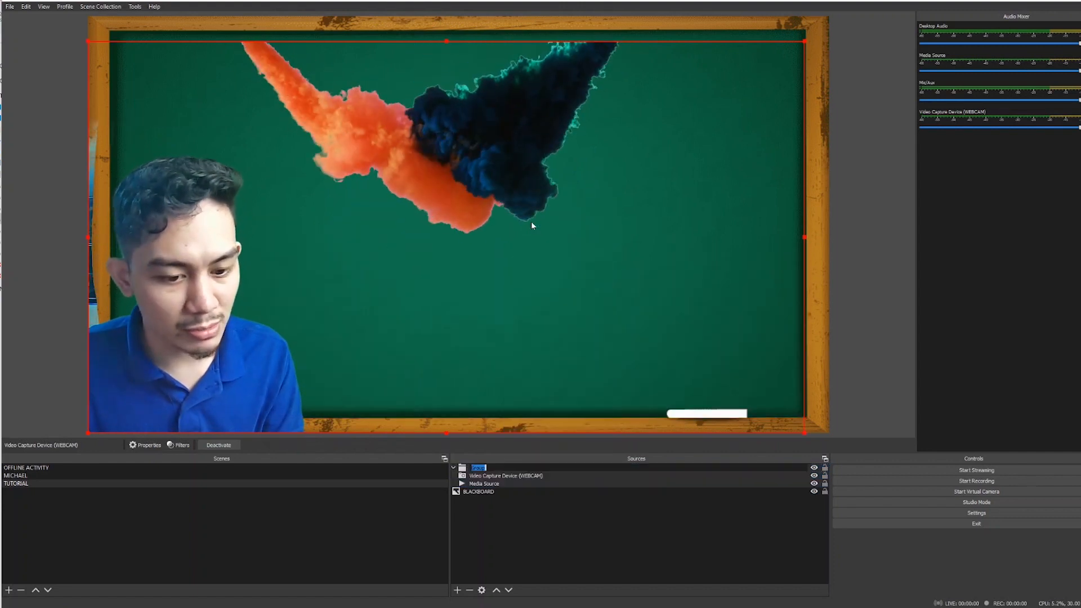
pyautogui.click(708, 552)
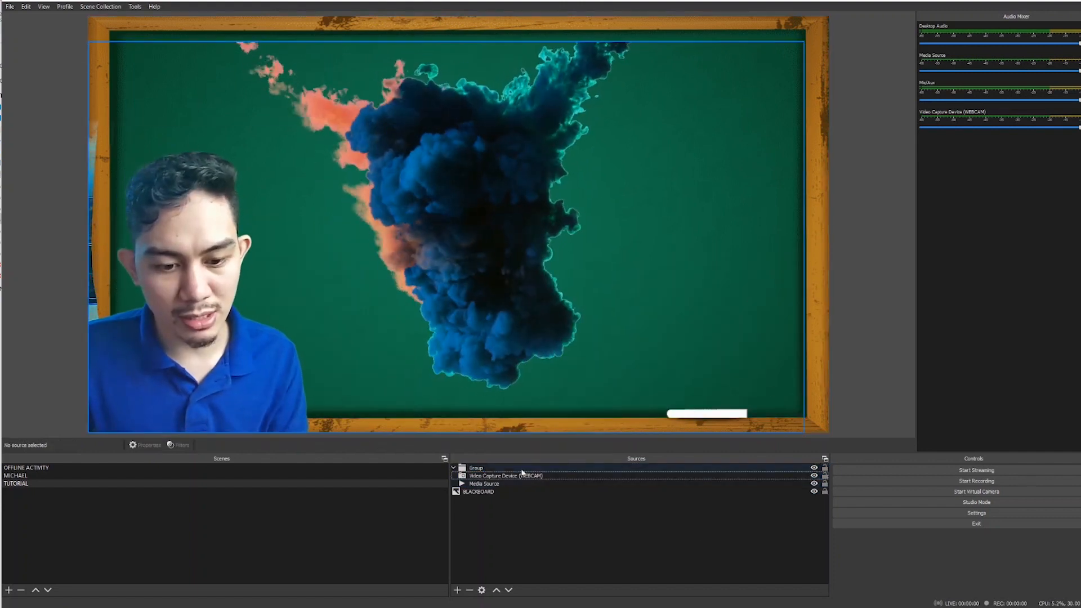
# Collapse the group and toggle its visibility to preview the webcam and ink video switching together.
pyautogui.click(453, 467)
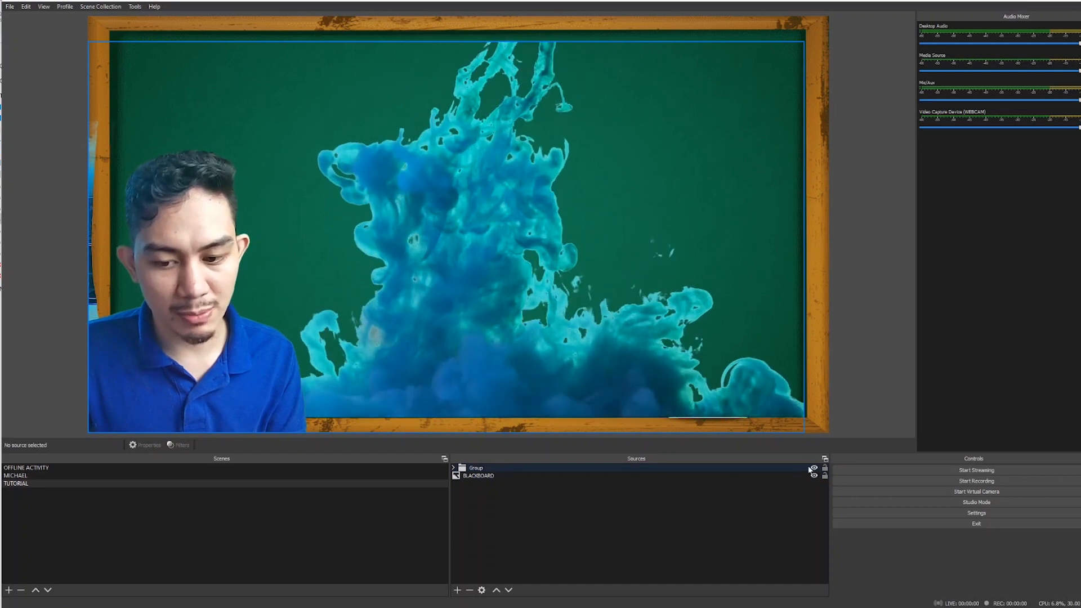
pyautogui.click(814, 468)
pyautogui.click(814, 468)
pyautogui.click(813, 468)
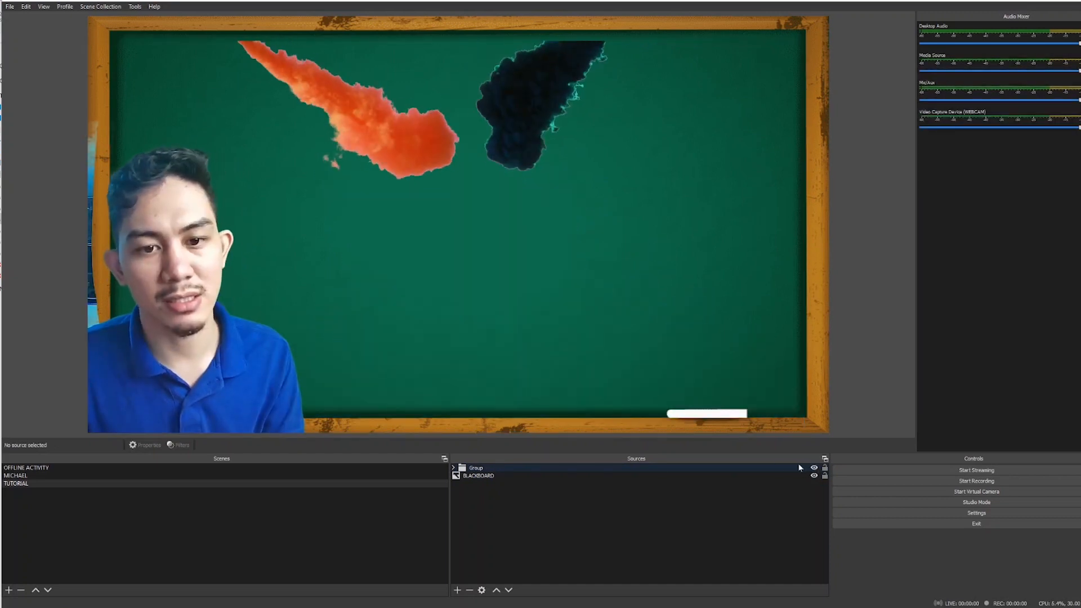
# Expand the group, shift the Media Source over the webcam image, and order it above the webcam source.
pyautogui.click(456, 468)
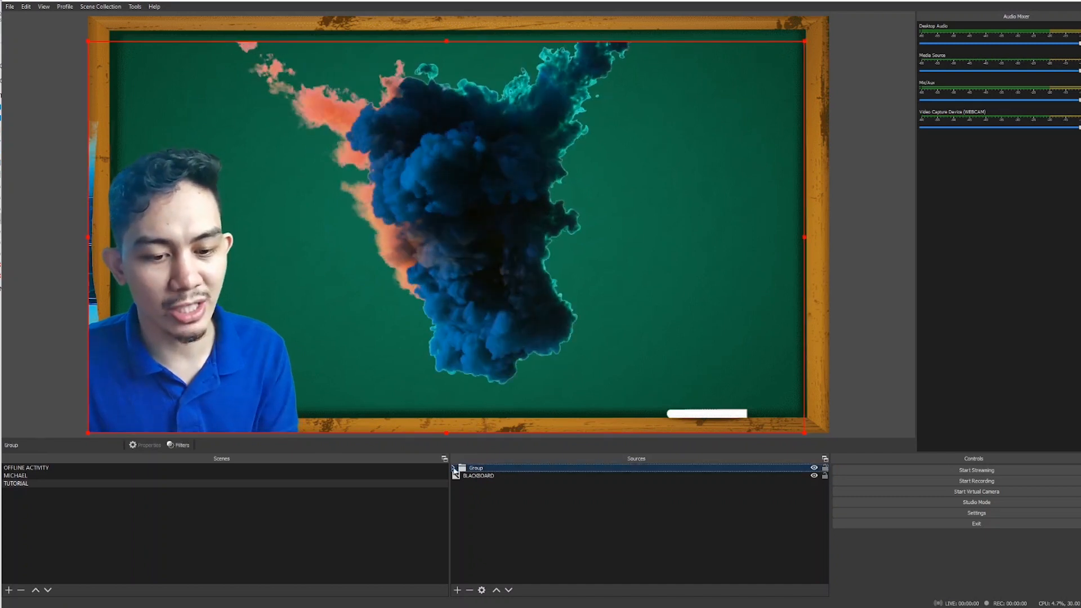
pyautogui.click(454, 468)
pyautogui.click(524, 476)
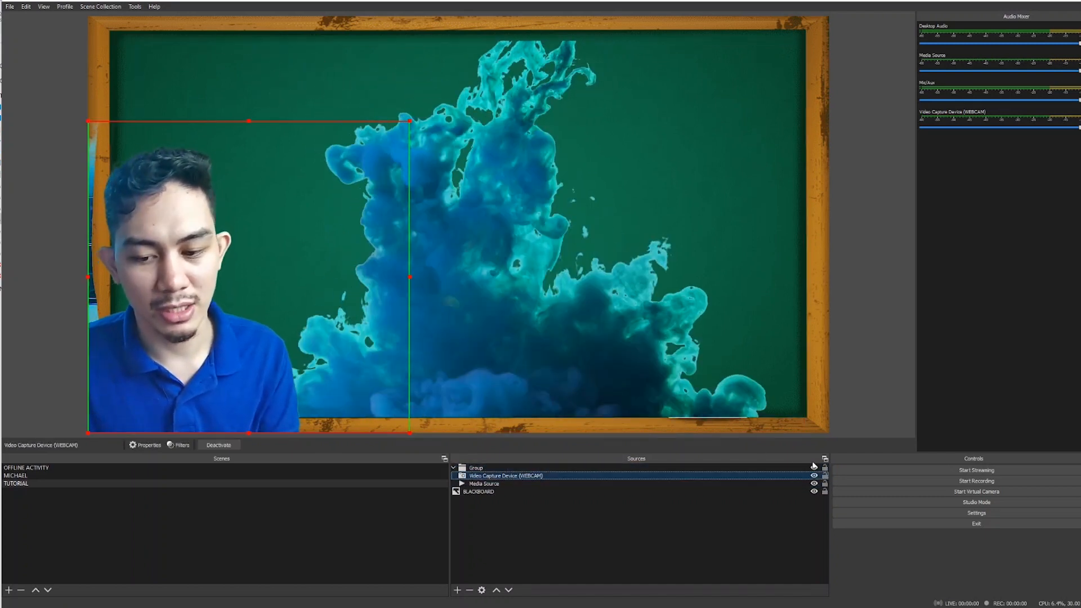
pyautogui.click(500, 484)
pyautogui.moveTo(463, 298); pyautogui.dragTo(224, 314)
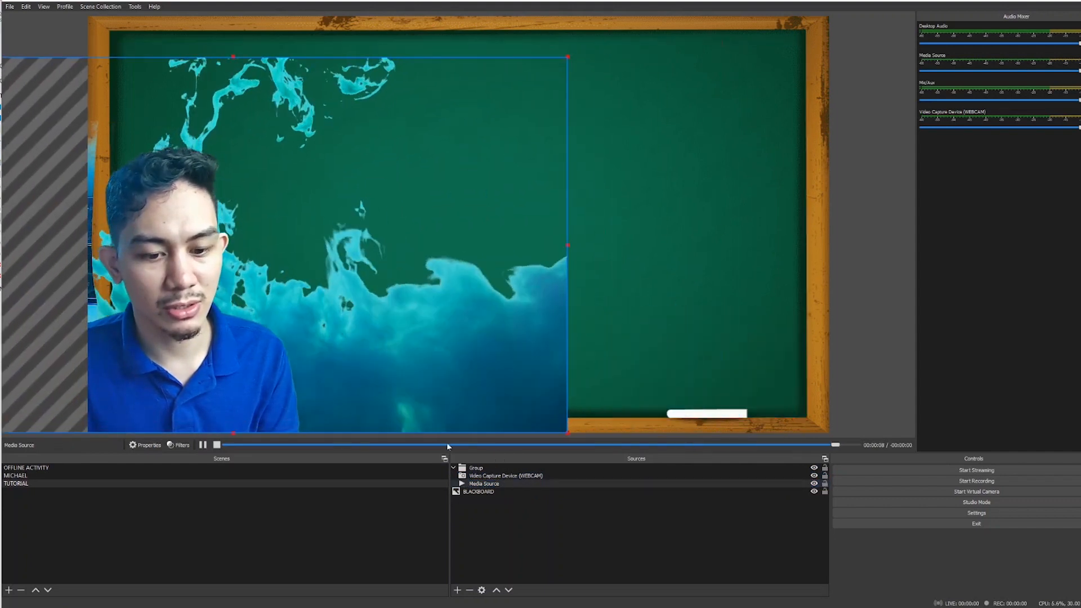
pyautogui.click(496, 590)
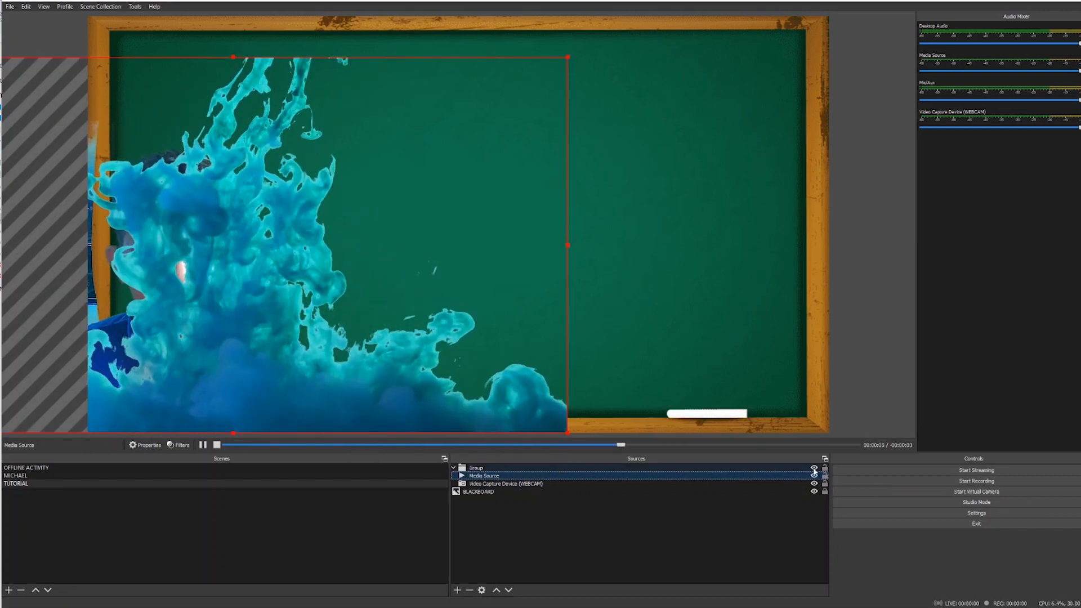
# Hide and show the whole group repeatedly to preview the ink video playing over the webcam.
pyautogui.click(814, 469)
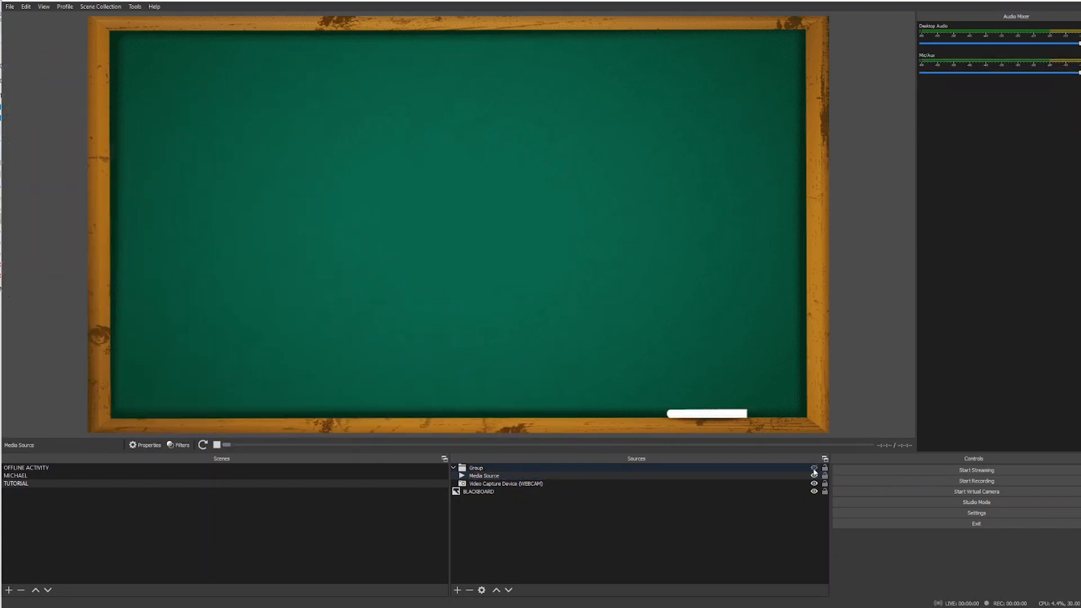
pyautogui.click(814, 468)
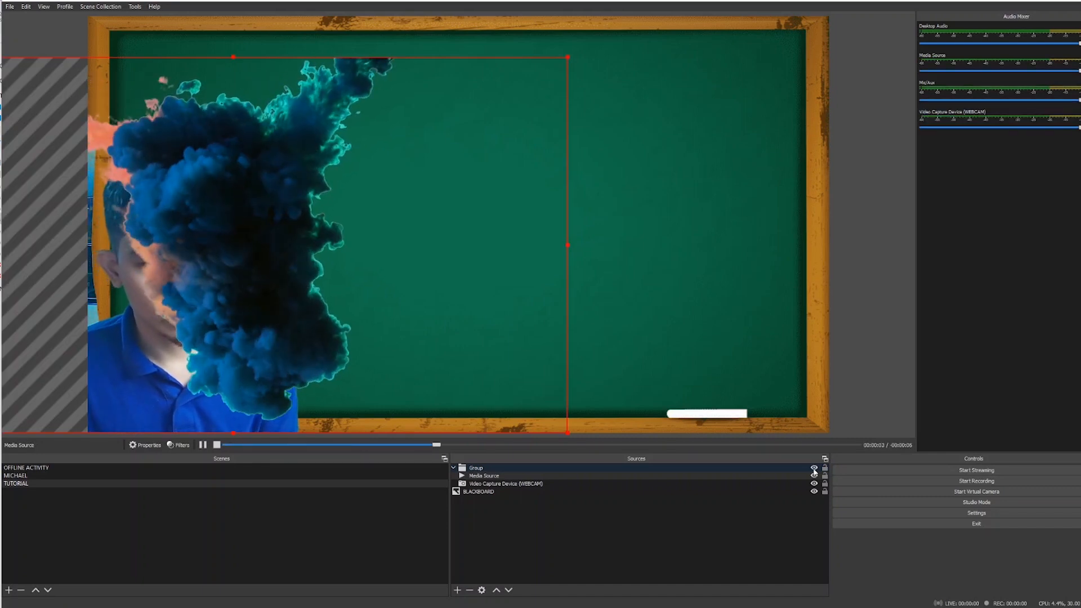
pyautogui.click(814, 468)
pyautogui.click(814, 469)
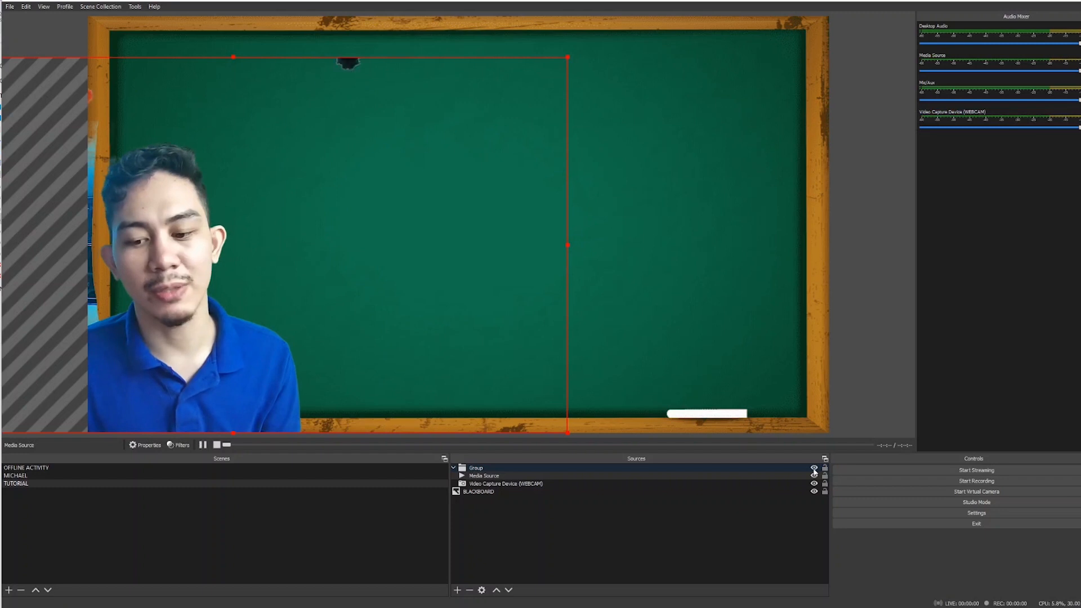